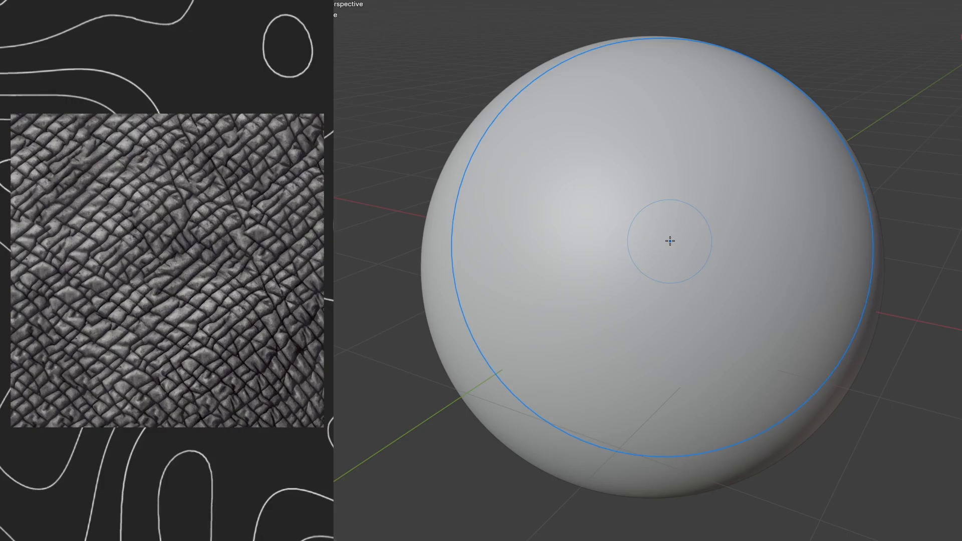
left_click(670, 241)
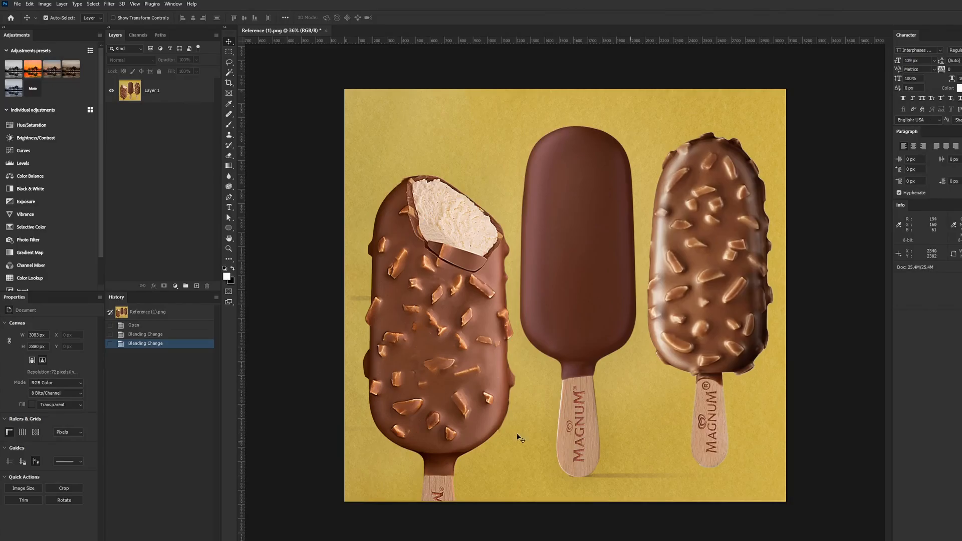
- Lasso-select the cluster of nut pieces near the bottom of the bitten ice cream bar in the reference image
scroll(471, 427, "up", 5, "alt")
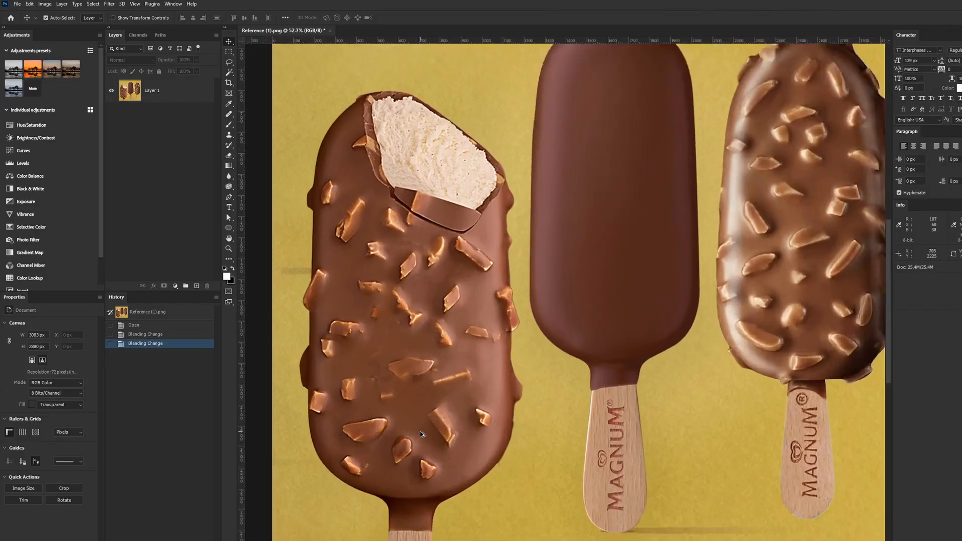
scroll(437, 360, "right", 10)
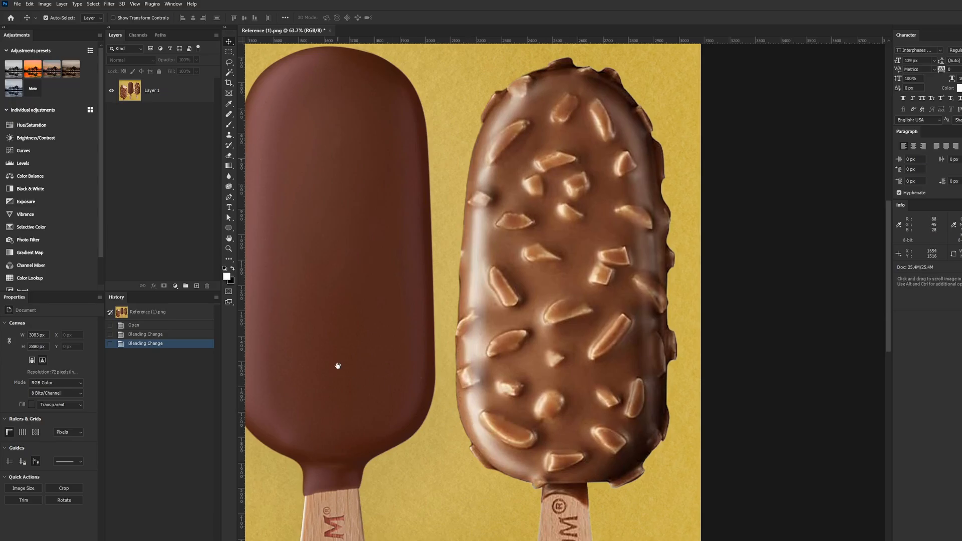
left_click_drag(337, 368, 746, 223)
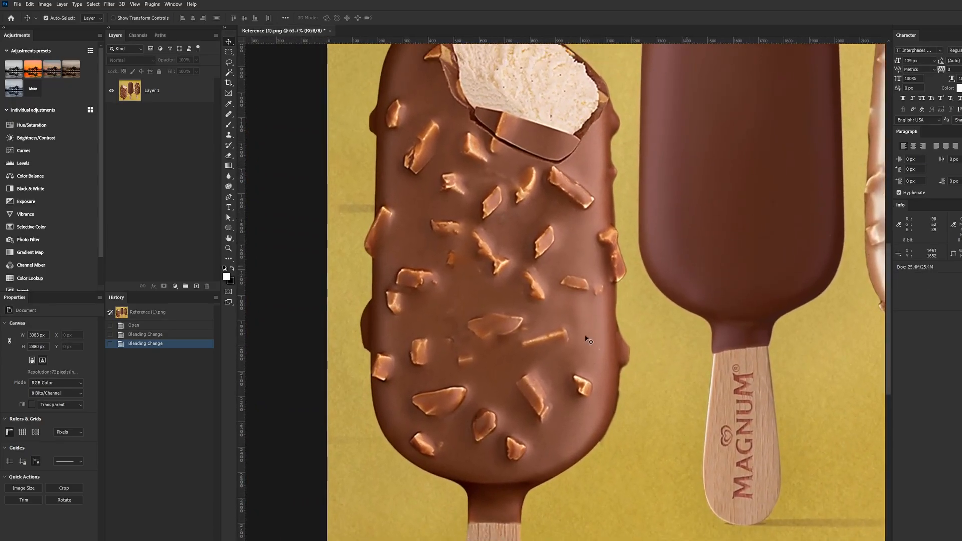
scroll(466, 461, "up", 1, "alt")
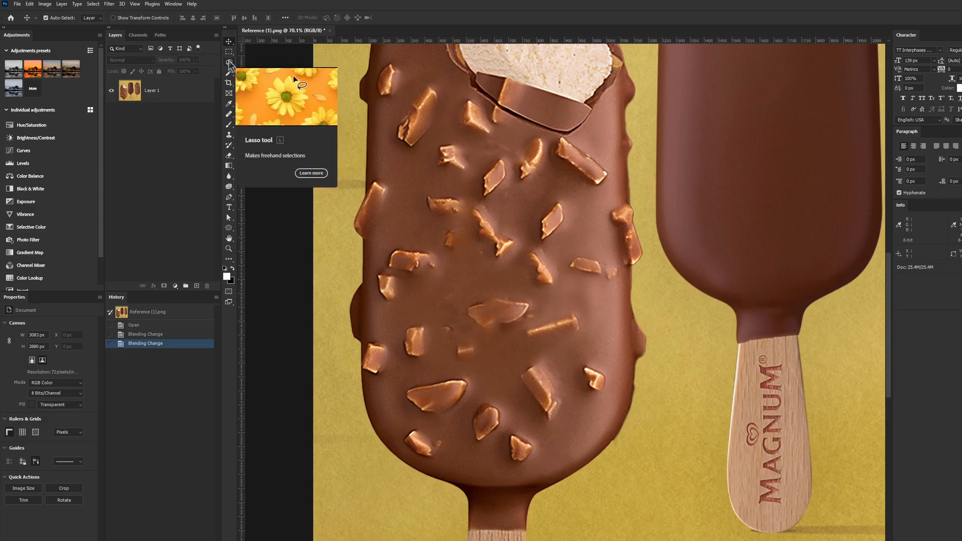
key("l")
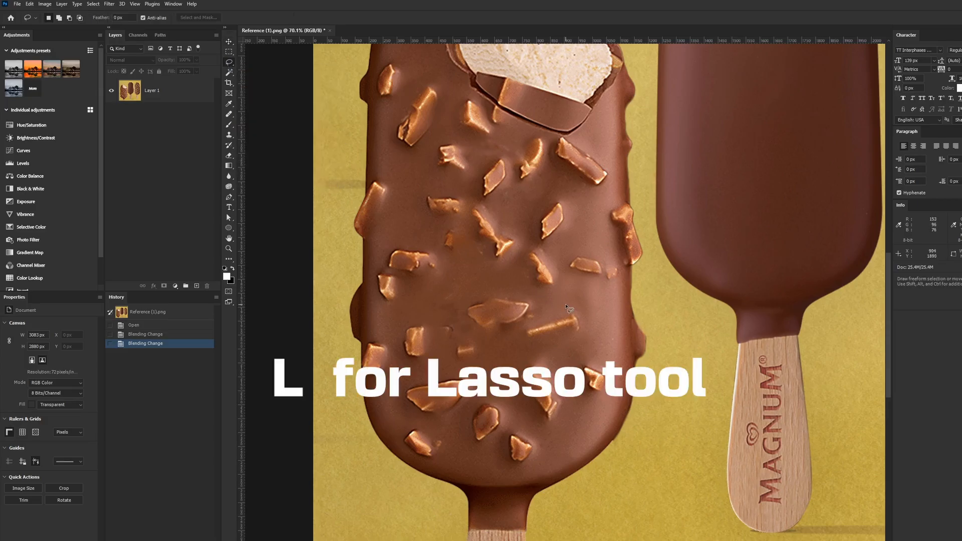
left_click_drag(451, 371, 541, 358)
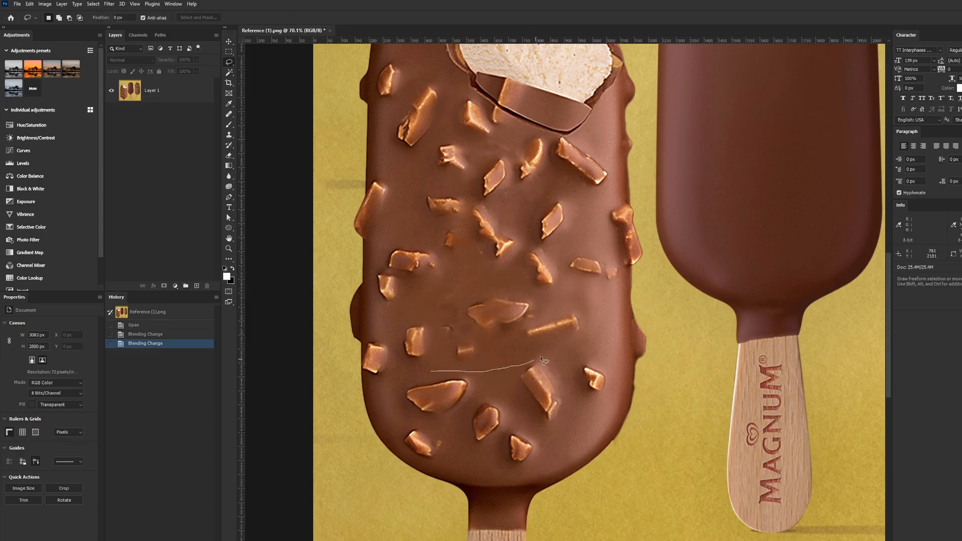
mouse_move(610, 395)
left_mouse_down()
mouse_move(527, 466)
mouse_move(428, 422)
left_mouse_up()
left_click_drag(425, 379, 431, 374)
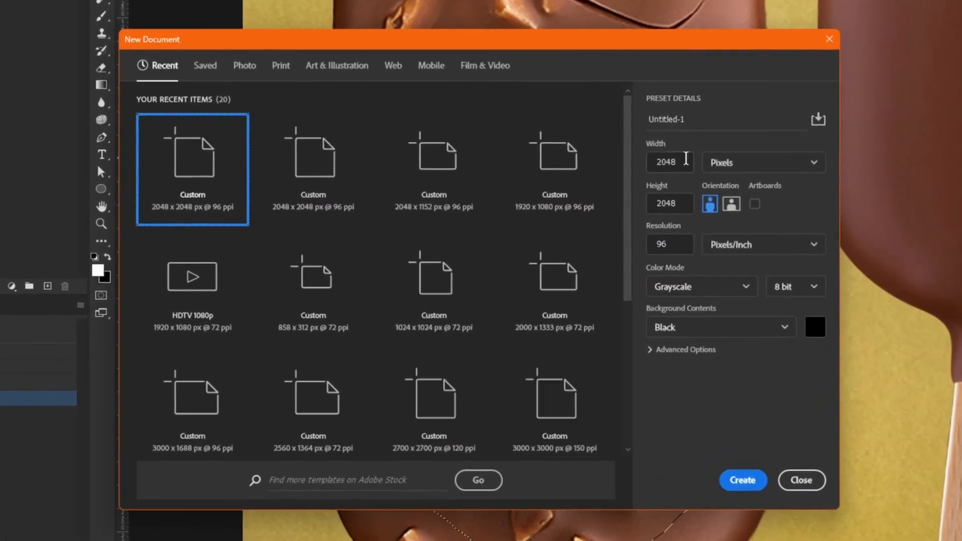
- Create a new 2048 x 2048 px document at 72 pixels/inch in 8 bit Grayscale with a black background
left_click(669, 162)
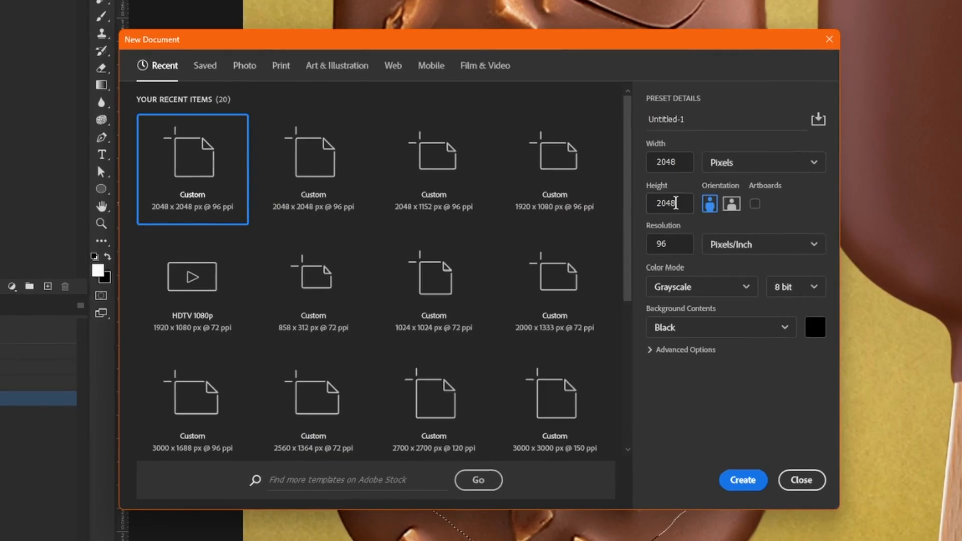
left_click(683, 248)
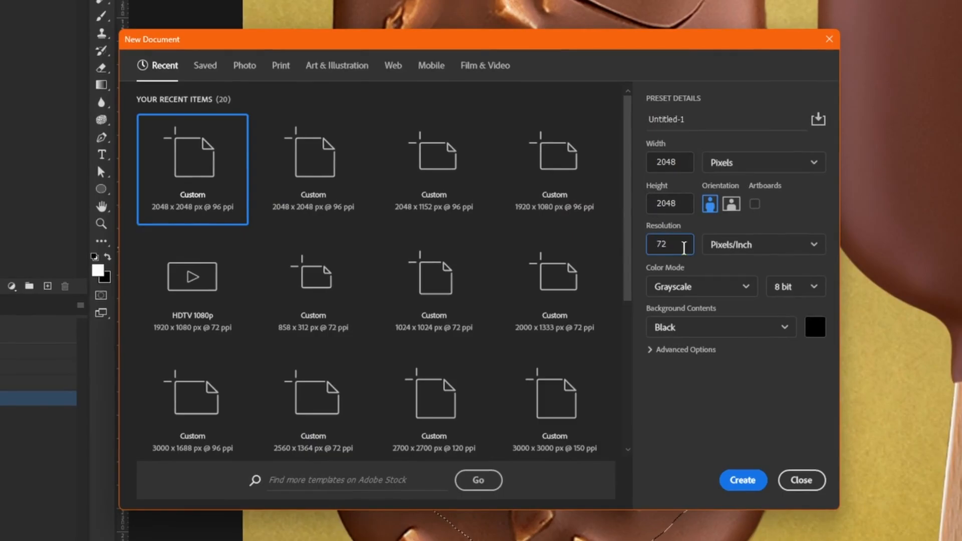
left_click(732, 289)
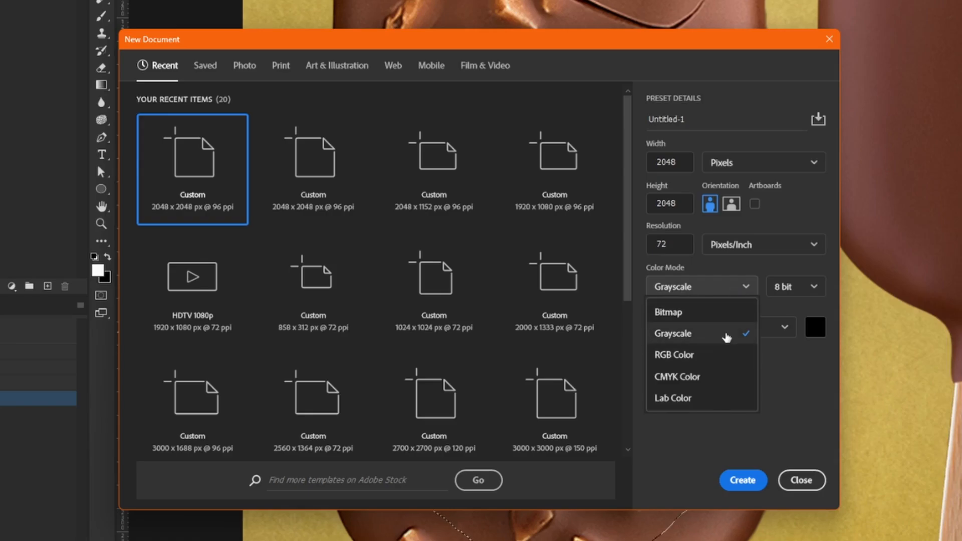
left_click(780, 371)
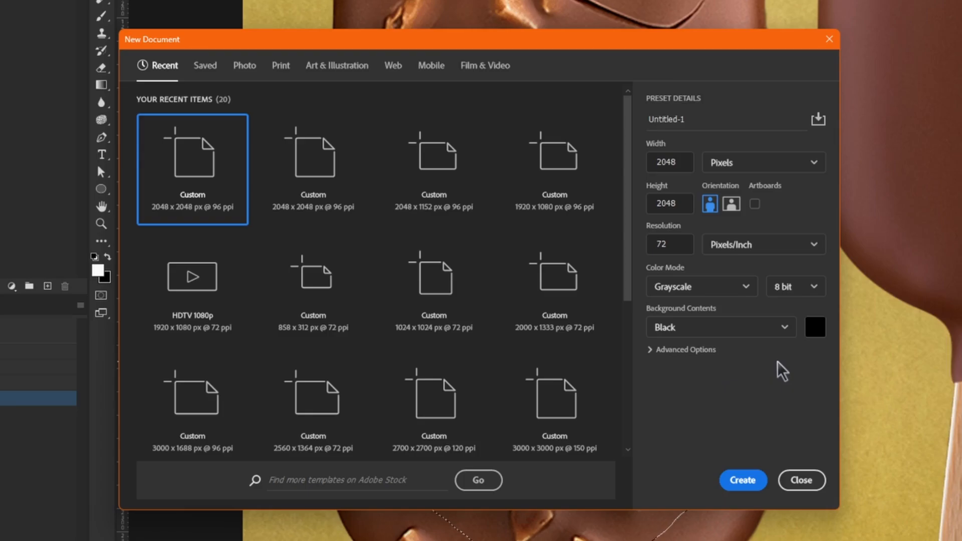
left_click(794, 293)
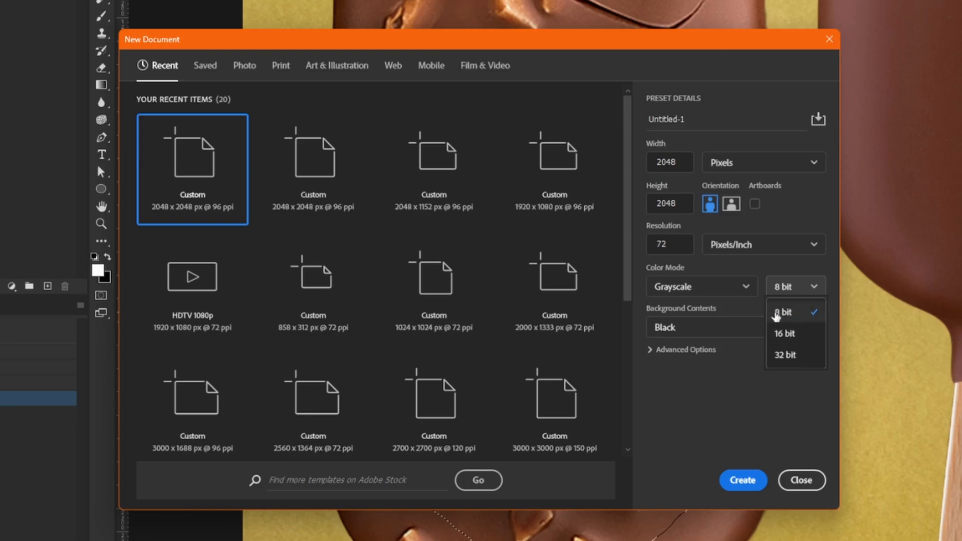
left_click(730, 389)
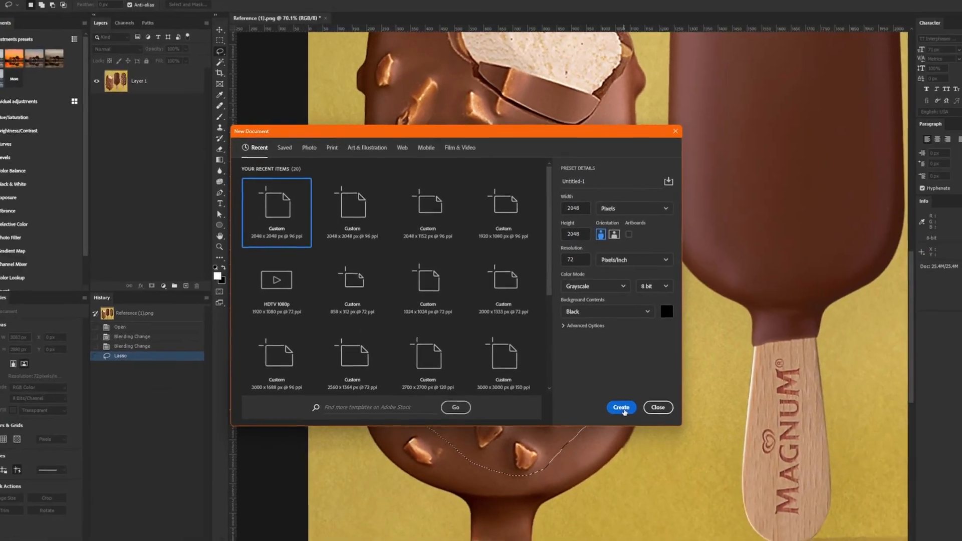
left_click(743, 480)
- Move the selected nut cluster from the reference image into the new black document
left_click(280, 30)
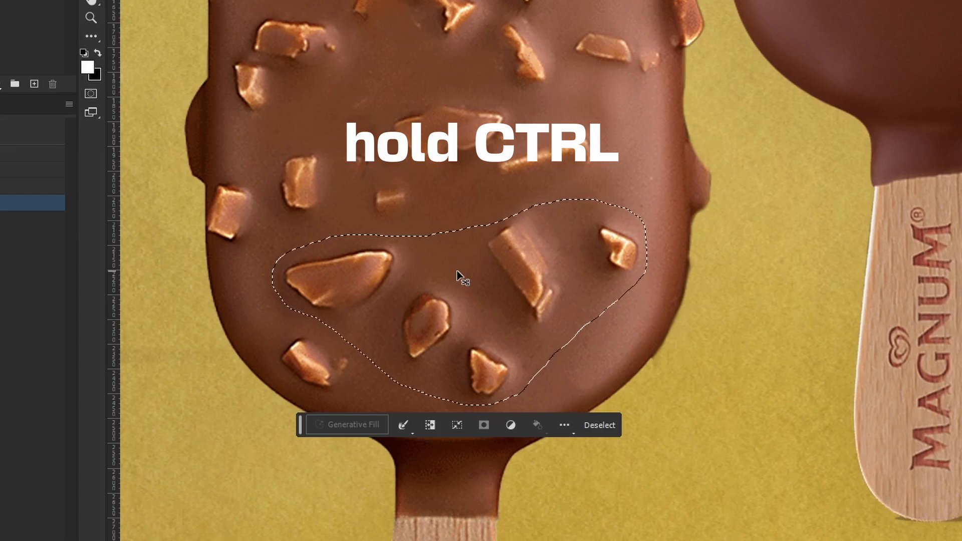
mouse_move(457, 271)
left_mouse_down("ctrl")
mouse_move(496, 129)
mouse_move(485, 73)
mouse_move(428, 0)
mouse_move(361, 0)
left_mouse_up("ctrl")
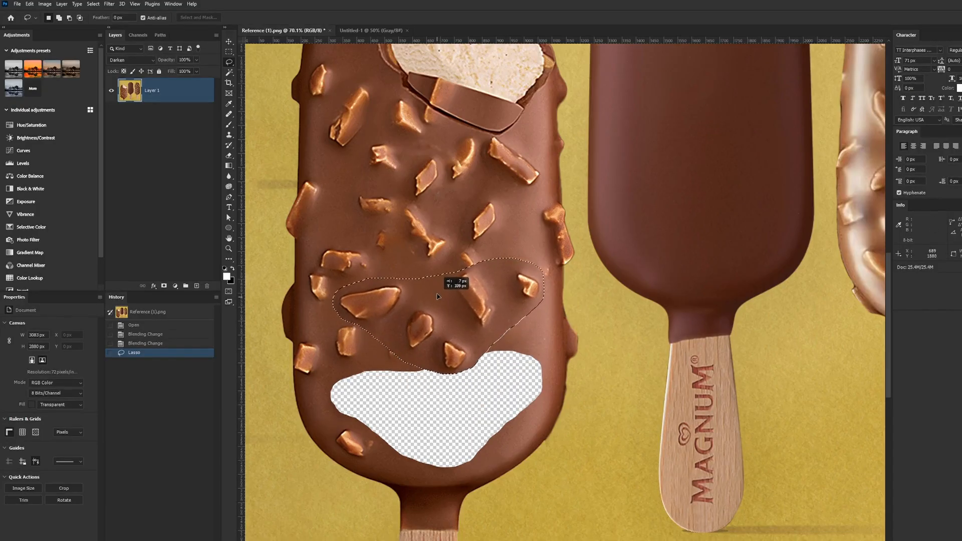
left_click_drag(381, 49, 399, 32, "ctrl")
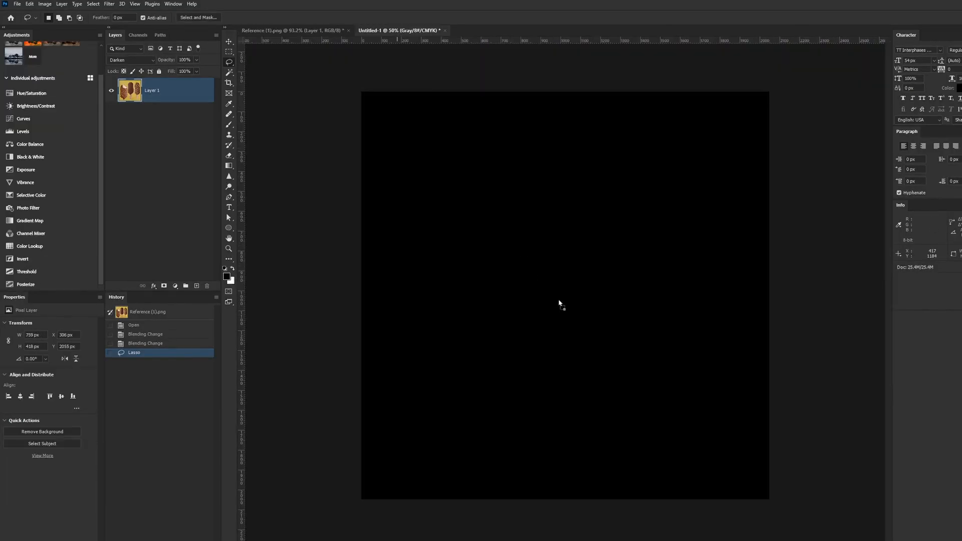
left_click_drag(559, 303, 558, 286, "ctrl")
- Enlarge the pasted nut patch to about 271% so that it spans the canvas width
key("ctrl+t")
left_click_drag(629, 258, 757, 168, "alt")
left_click_drag(613, 263, 626, 276)
left_click(596, 441)
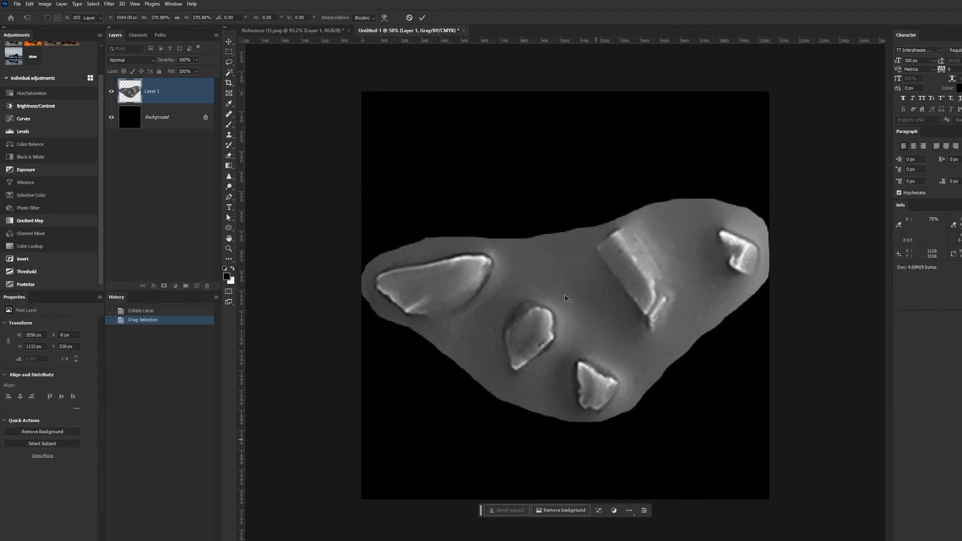
- Lasso the nut at the far right of the patch and move it to the gap above the patch's middle
mouse_move(699, 270)
left_mouse_down()
mouse_move(744, 208)
mouse_move(754, 295)
left_mouse_up()
mouse_move(747, 261)
left_mouse_down("ctrl")
mouse_move(540, 215)
mouse_move(547, 222)
left_mouse_up("ctrl")
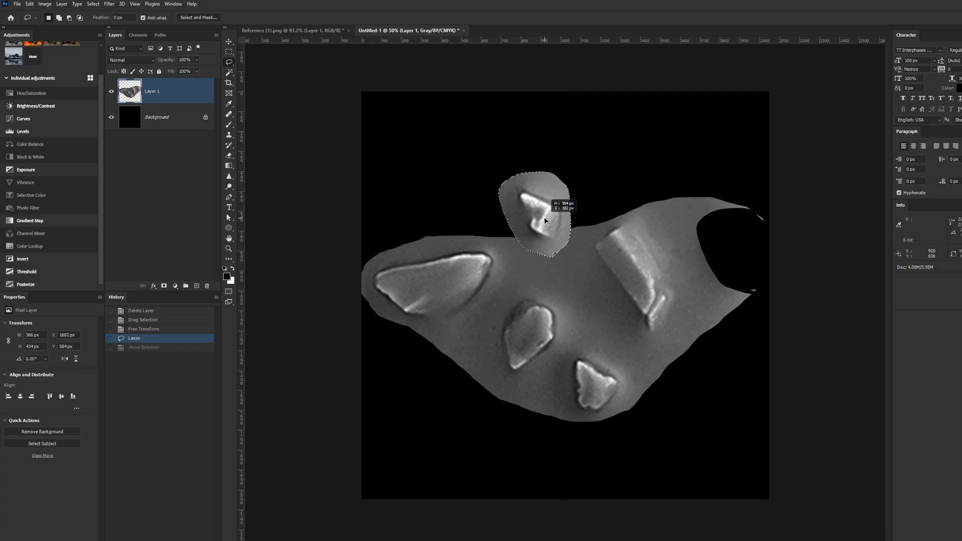
key("ctrl+d")
- Shift the nut layer slightly to the right and enlarge it to about 109%
key("v")
left_click_drag(573, 254, 595, 256)
key("ctrl+t")
left_click_drag(382, 171, 364, 160, "alt")
left_click_drag(569, 250, 587, 249)
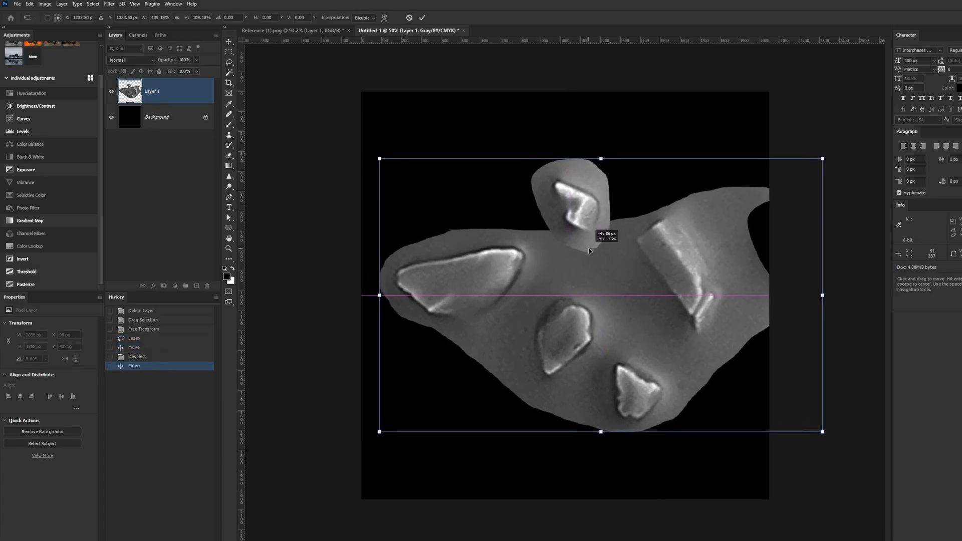
- Paint black with the brush over the chocolate around the nut pieces, isolating them on the black background
mouse_move(648, 155)
right_mouse_down("alt")
mouse_move(662, 151)
mouse_move(659, 160)
right_mouse_up("alt")
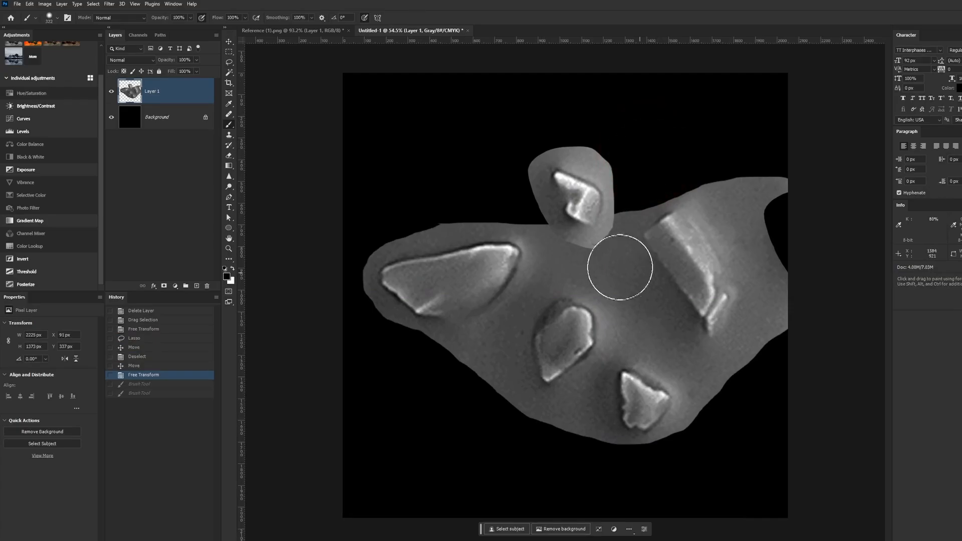
right_click_drag(631, 284, 629, 290, "alt")
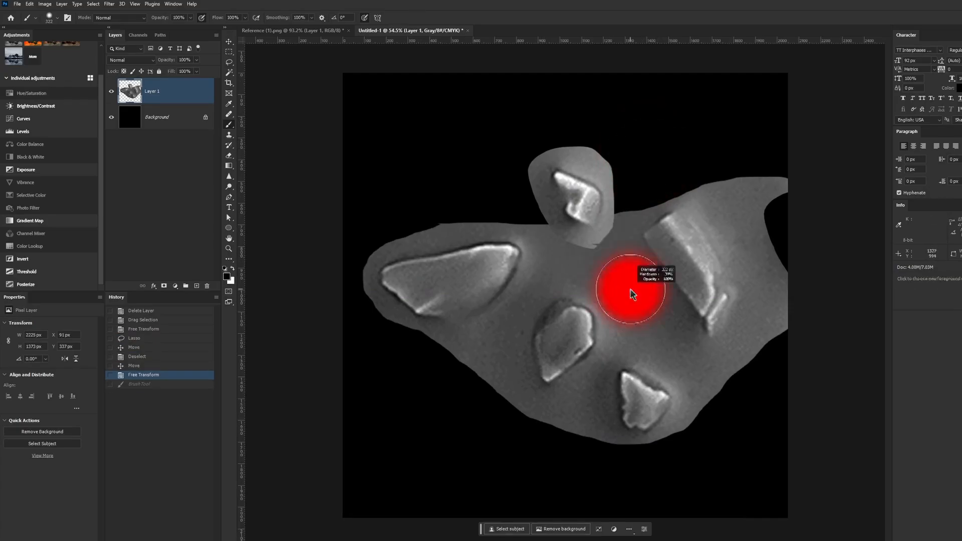
left_click_drag(617, 259, 643, 301)
mouse_move(644, 301)
left_mouse_down()
mouse_move(717, 386)
mouse_move(762, 301)
left_mouse_up()
left_click_drag(762, 300, 744, 241)
left_click_drag(744, 241, 690, 195)
left_click_drag(711, 195, 756, 259)
left_click_drag(774, 200, 741, 170)
left_click_drag(676, 195, 612, 269)
right_click_drag(637, 250, 614, 251, "alt")
mouse_move(615, 246)
left_mouse_down()
mouse_move(670, 181)
mouse_move(576, 157)
left_mouse_up()
mouse_move(576, 157)
left_mouse_down()
mouse_move(531, 176)
mouse_move(566, 240)
left_mouse_up()
mouse_move(566, 241)
left_mouse_down()
mouse_move(606, 266)
mouse_move(403, 236)
mouse_move(390, 354)
mouse_move(509, 337)
mouse_move(555, 283)
mouse_move(605, 296)
mouse_move(539, 421)
mouse_move(675, 371)
mouse_move(596, 407)
mouse_move(637, 354)
mouse_move(584, 150)
mouse_move(691, 189)
mouse_move(643, 176)
left_mouse_up()
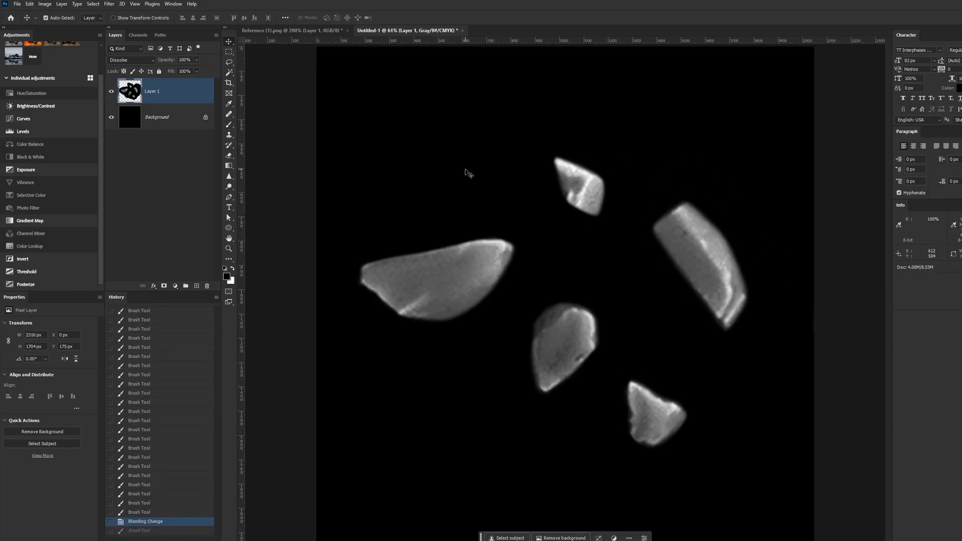
- Compare the nuts with the reference image and try to fade the large nut's lower edge with a black brush stroke
left_click(310, 31)
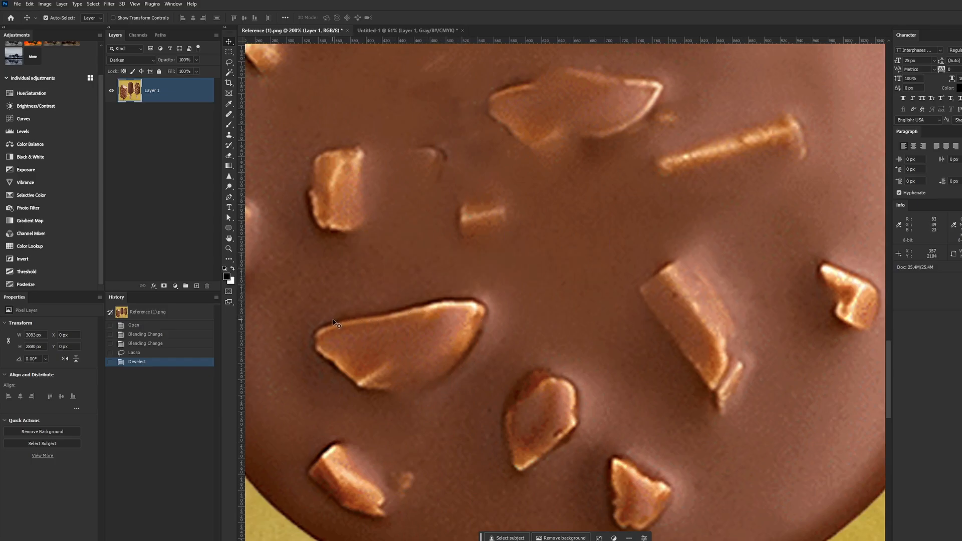
left_click(406, 31)
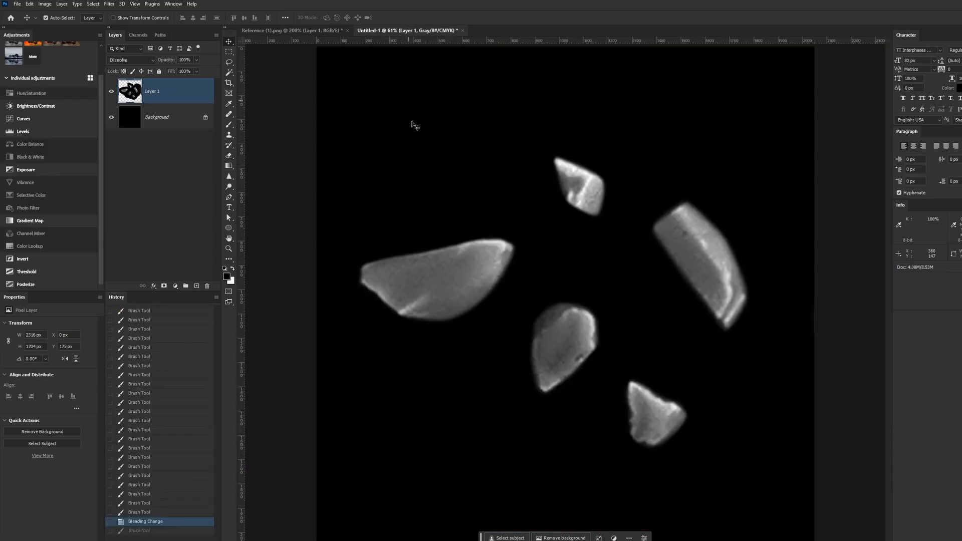
key("b")
left_click_drag(414, 279, 451, 323)
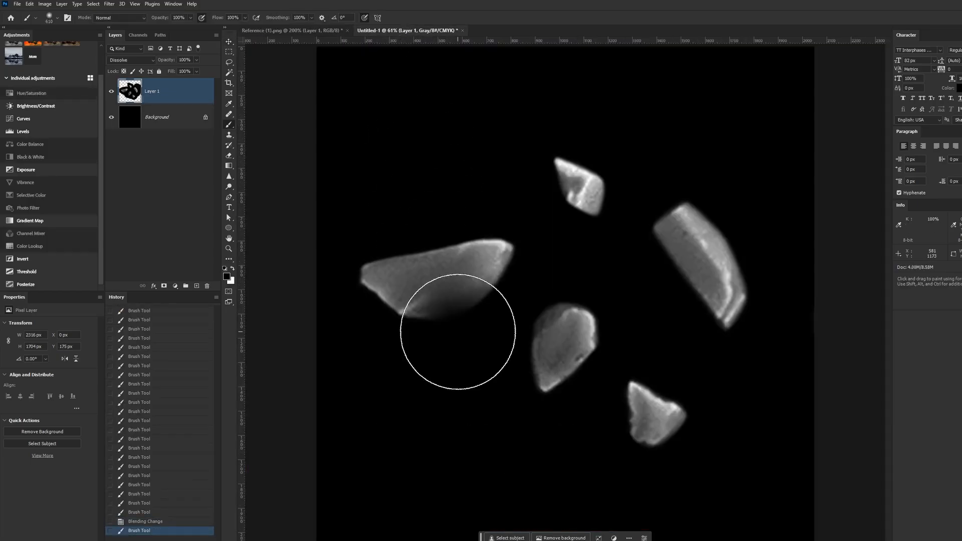
key("ctrl+z")
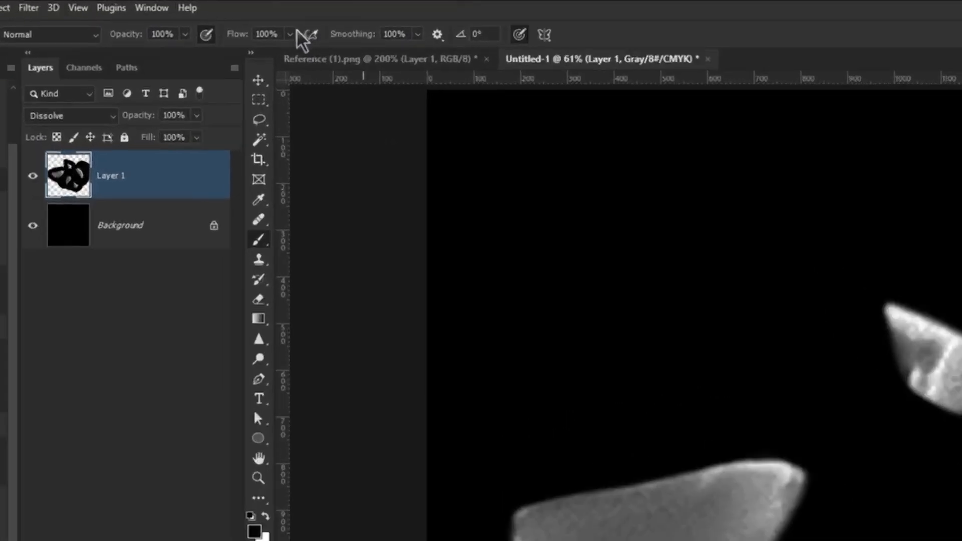
- Fade the outer edges of the long and small upper nuts into black with an elliptical brush at 41% flow and 0% hardness
left_click_drag(290, 34, 250, 52)
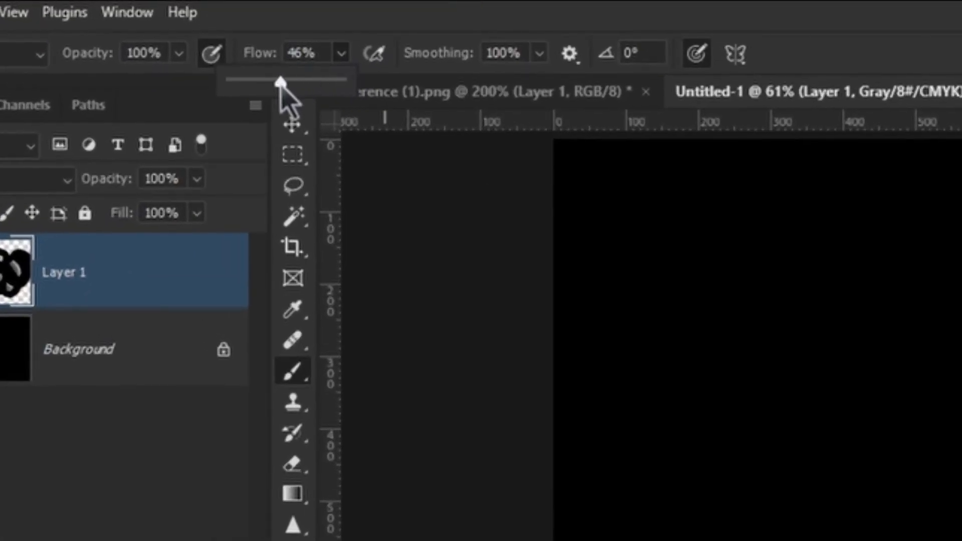
left_click_drag(280, 83, 273, 85)
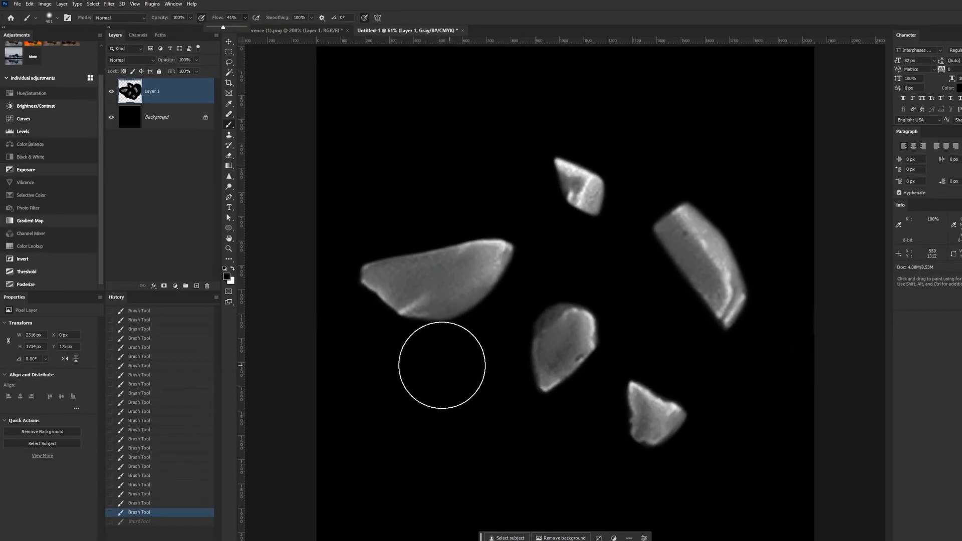
mouse_move(422, 336)
right_mouse_down("alt")
mouse_move(424, 360)
mouse_move(425, 319)
right_mouse_up("alt")
right_click(424, 318)
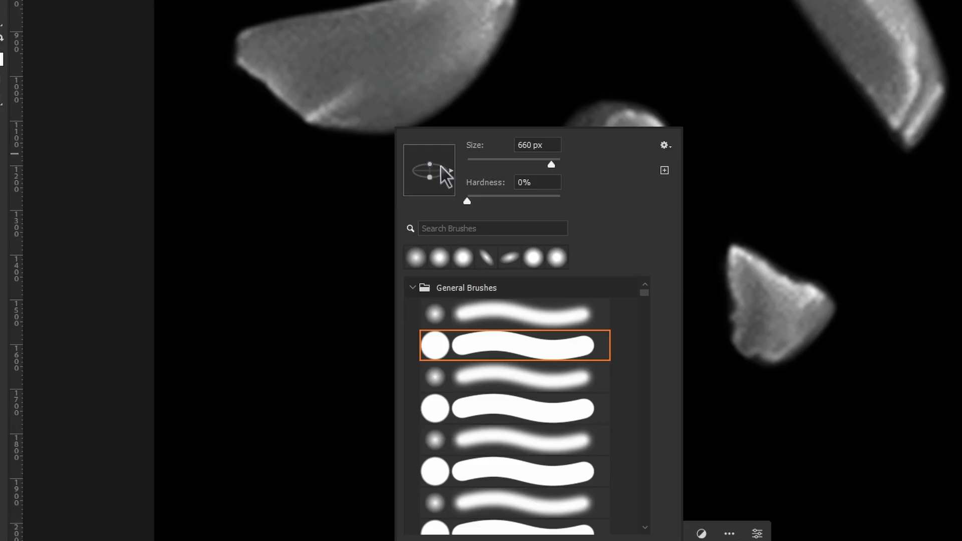
left_click_drag(453, 164, 452, 161)
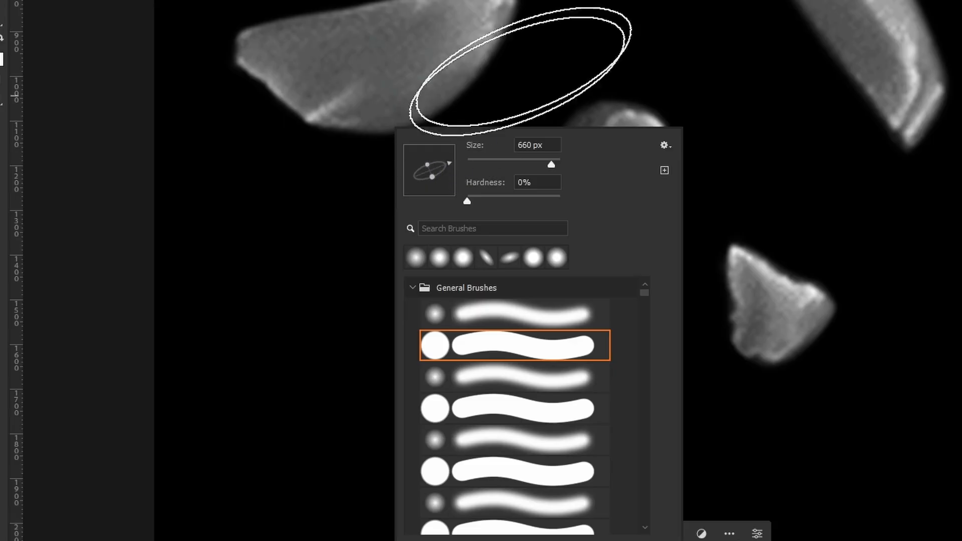
key("Return")
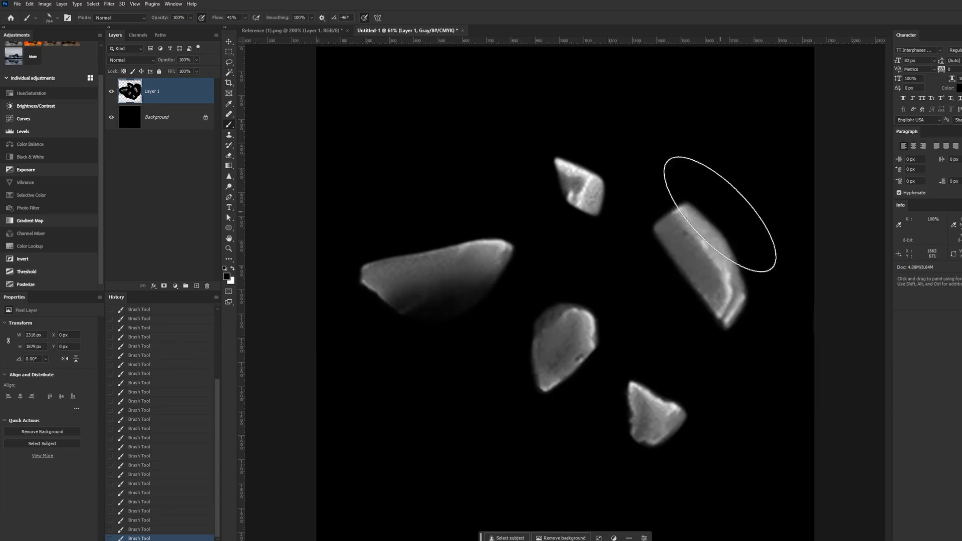
left_click_drag(720, 215, 719, 157)
left_click(596, 165)
- Rotate the elliptical brush tip to 19° and fade the edge of the middle nut with a smaller brush
right_click(422, 221)
left_click_drag(454, 261, 456, 242)
key("Return")
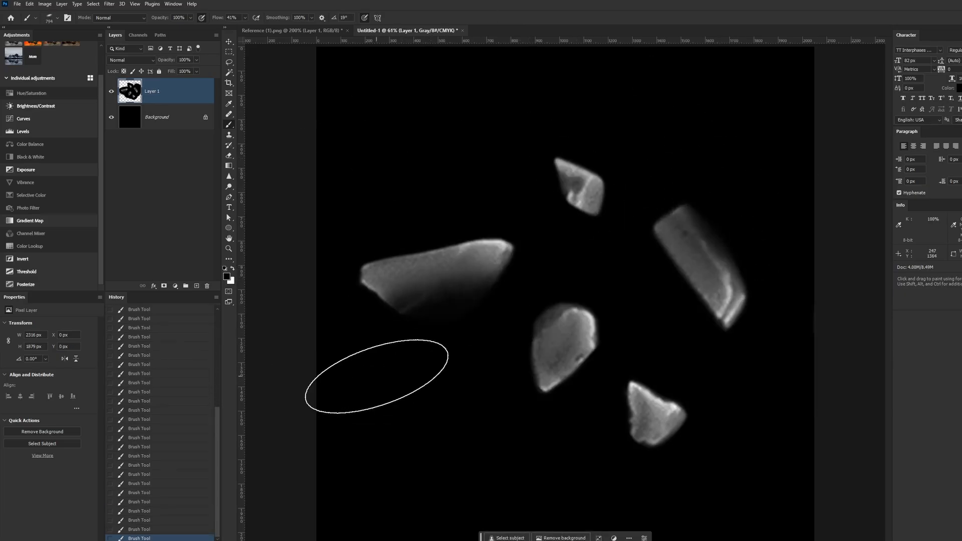
left_click_drag(362, 344, 361, 384)
right_click_drag(376, 416, 326, 416, "alt")
mouse_move(536, 308)
left_mouse_down()
mouse_move(551, 298)
mouse_move(519, 373)
left_mouse_up()
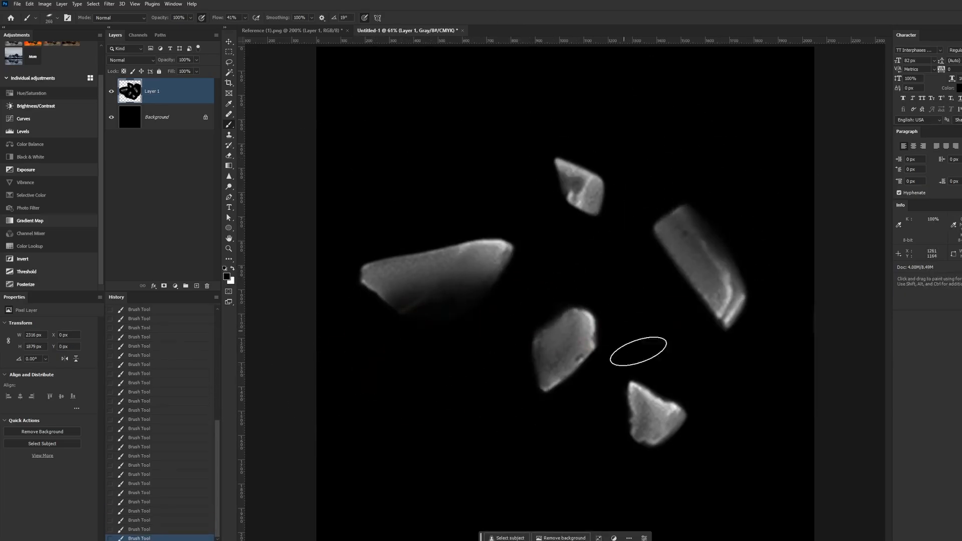
- Try another fading stroke below the large nut with a larger brush, and undo the last three strokes
right_click_drag(639, 351, 670, 350, "alt")
left_click_drag(432, 351, 442, 413)
key("ctrl+z")
key("ctrl+z")
key("ctrl+z")
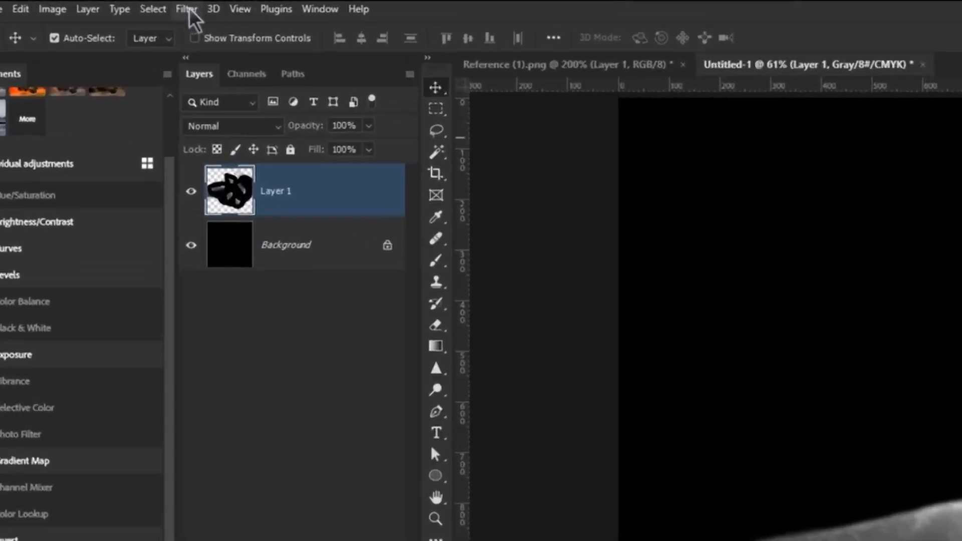
- Soften the nut layer with a Gaussian Blur of 5.4 pixels
left_click(186, 10)
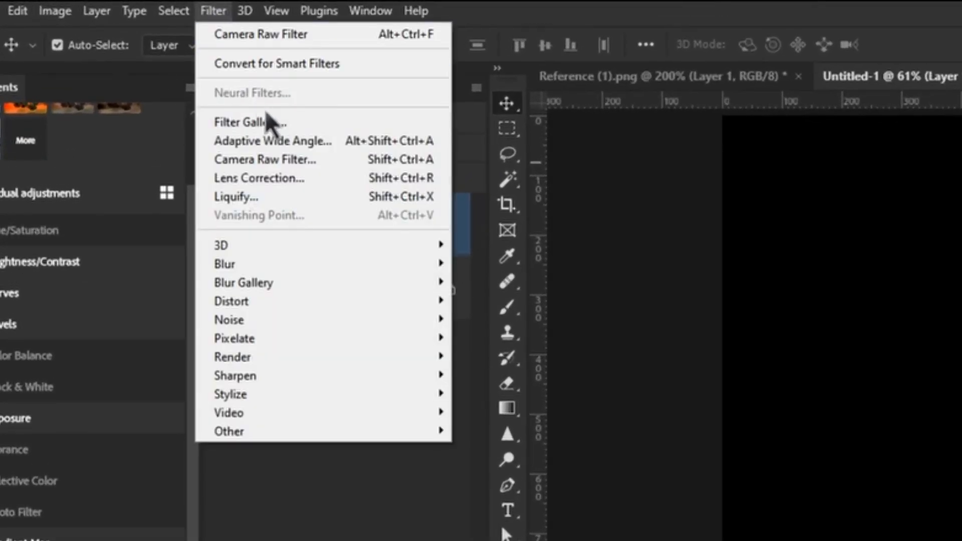
mouse_move(384, 264)
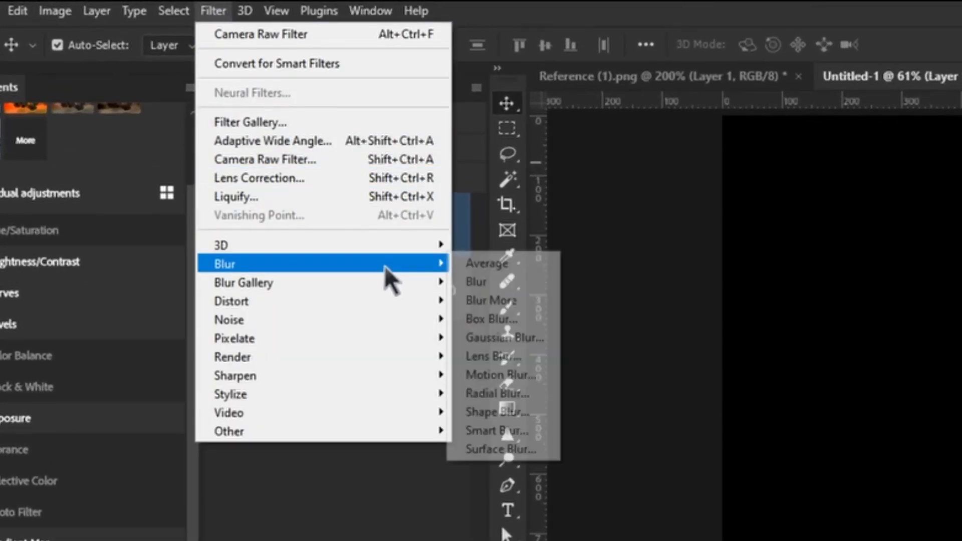
left_click(539, 339)
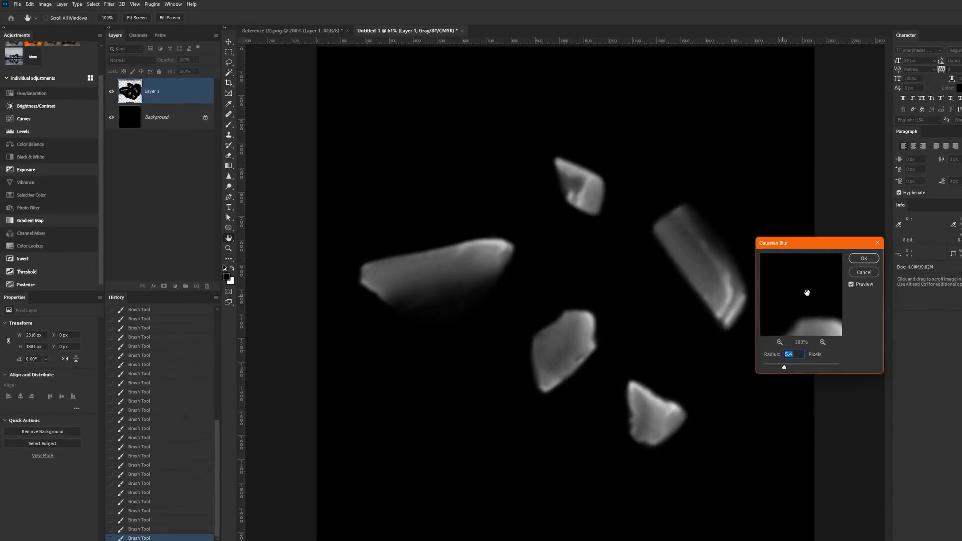
left_click_drag(806, 292, 810, 192)
left_click(808, 292, "alt")
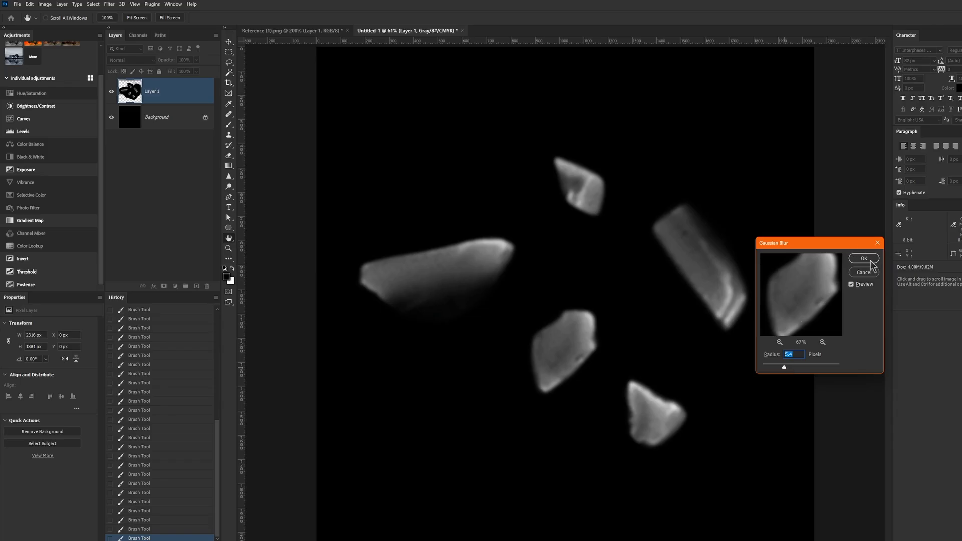
left_click(870, 260)
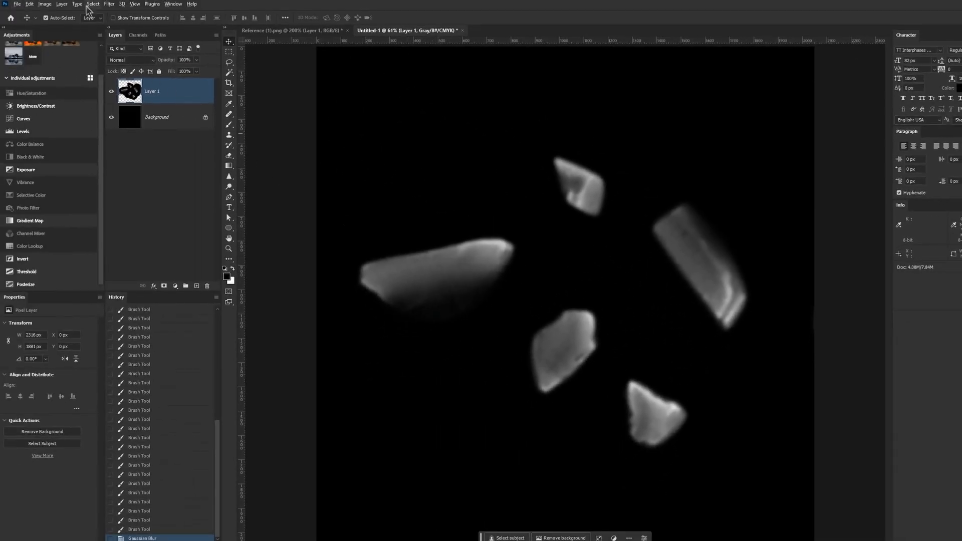
- Smooth the grain on the nut layer with a Median noise filter at a 20-pixel radius
left_click(111, 4)
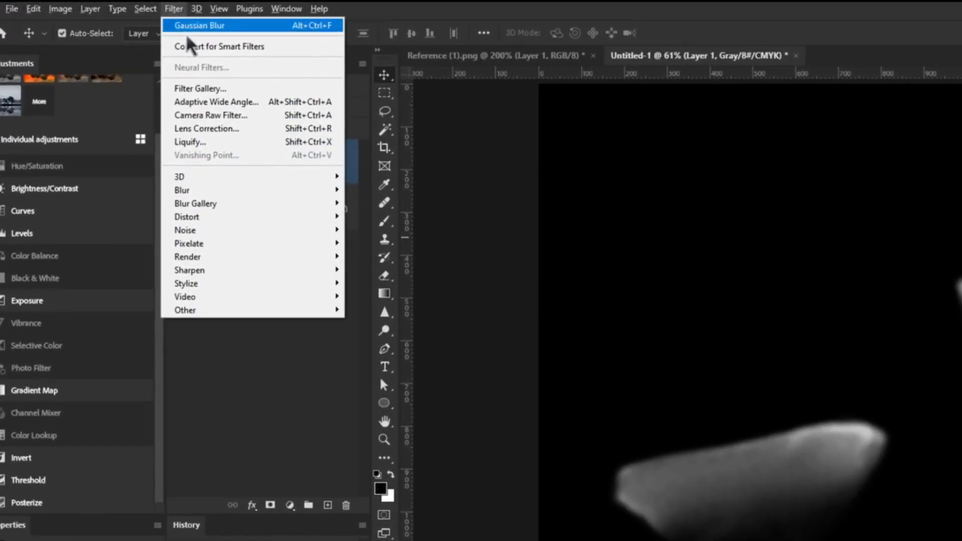
mouse_move(259, 215)
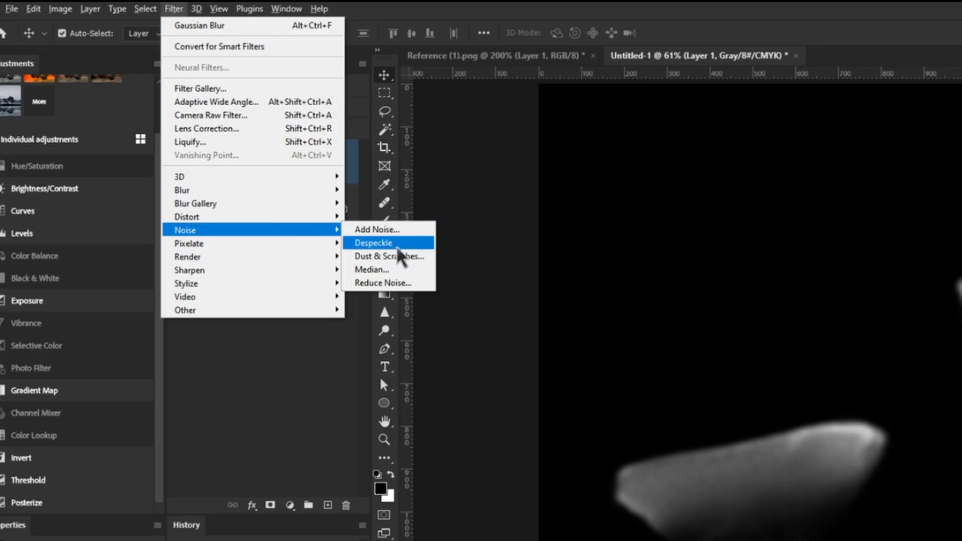
left_click(404, 270)
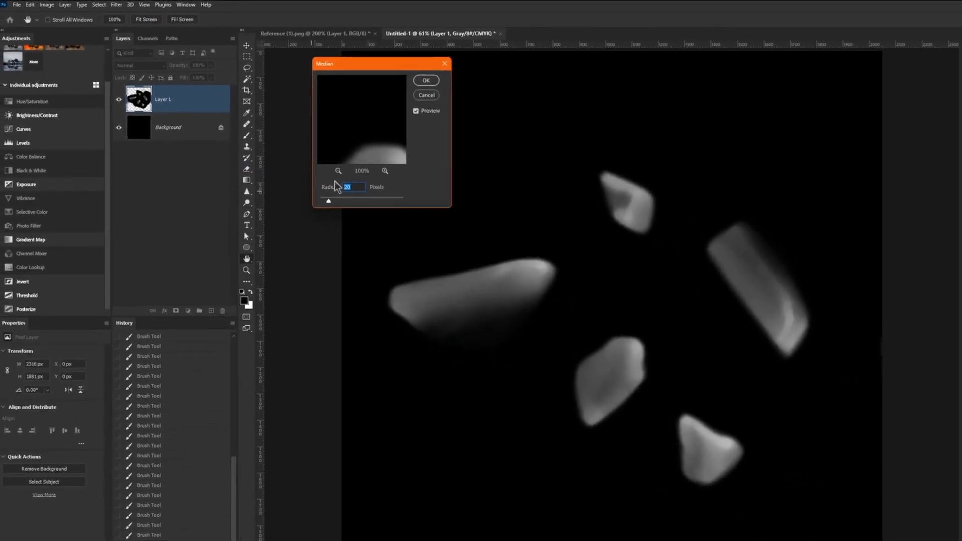
left_click_drag(514, 326, 512, 324)
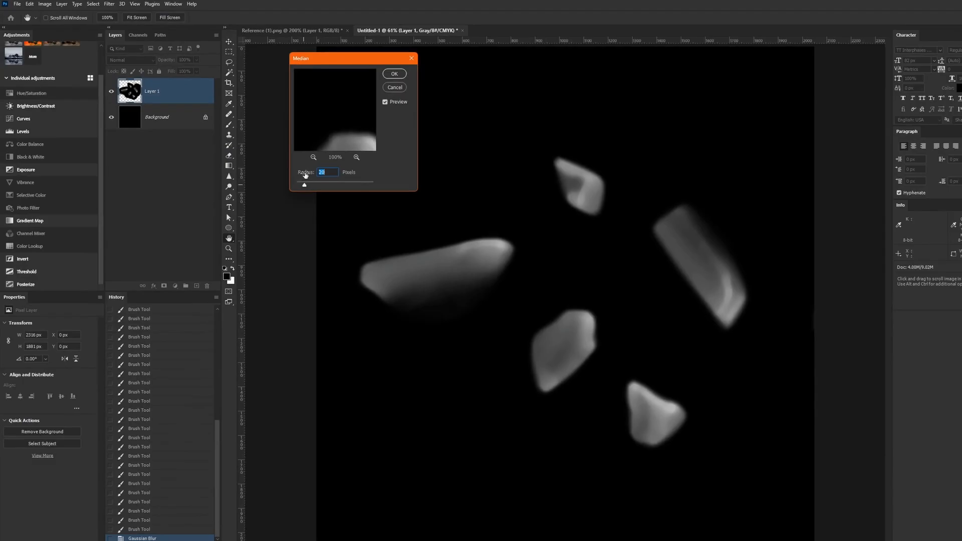
left_click(395, 75)
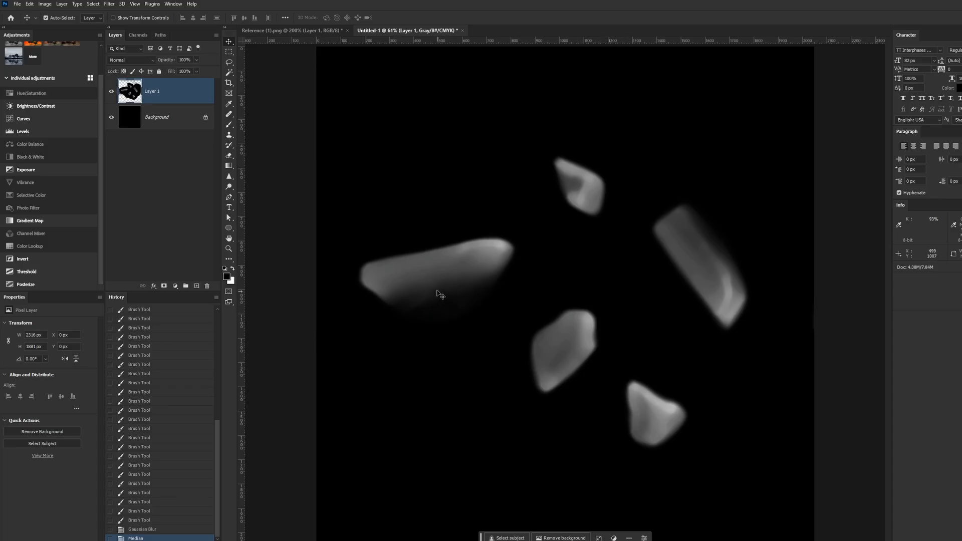
- Open the Camera Raw Filter for the nut layer and set Noise Reduction to 100
scroll(407, 279, "up", 16, "alt")
scroll(526, 274, "down", 3, "alt")
scroll(473, 275, "up", 5, "alt")
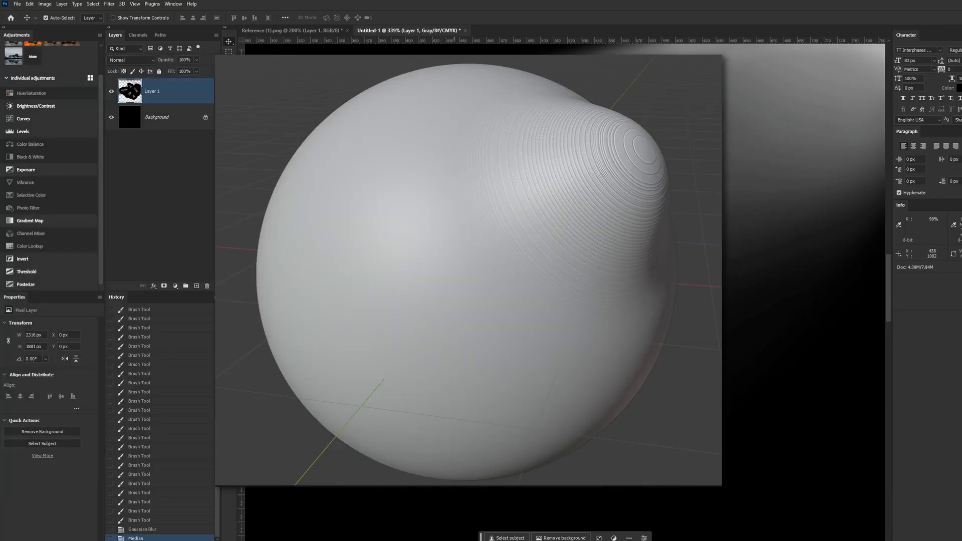
key("ctrl+shift+a")
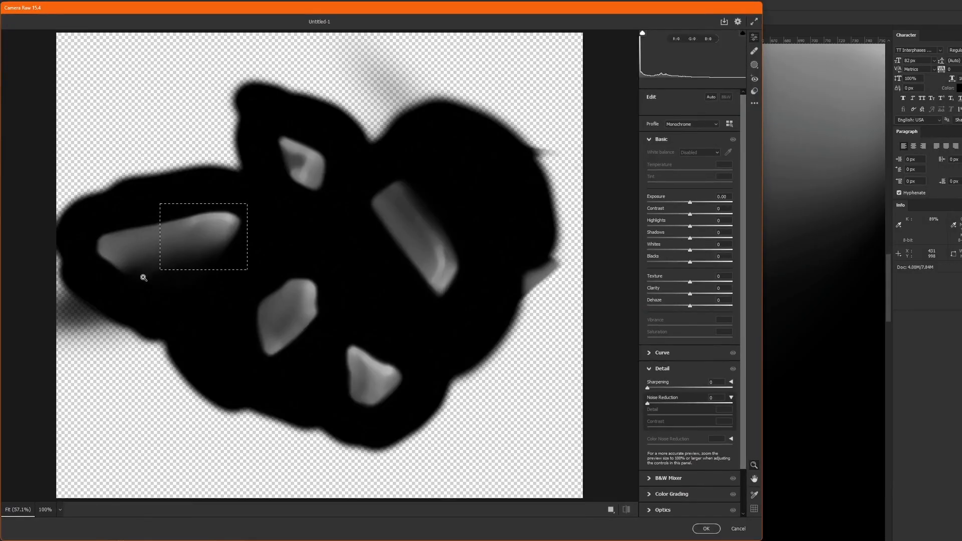
left_click_drag(143, 278, 93, 297)
left_click_drag(449, 230, 270, 231)
scroll(273, 346, "up", 5, "alt")
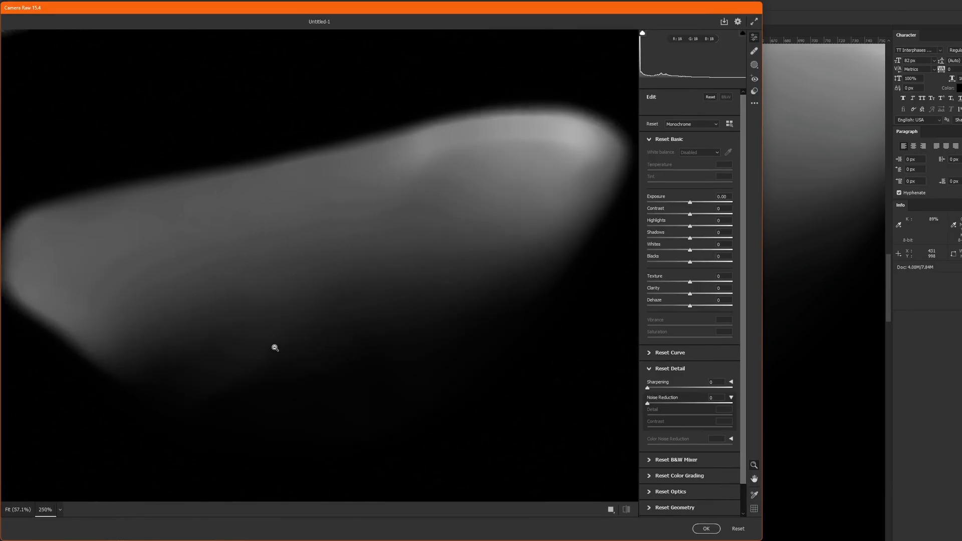
left_click_drag(324, 251, 304, 178)
key("z")
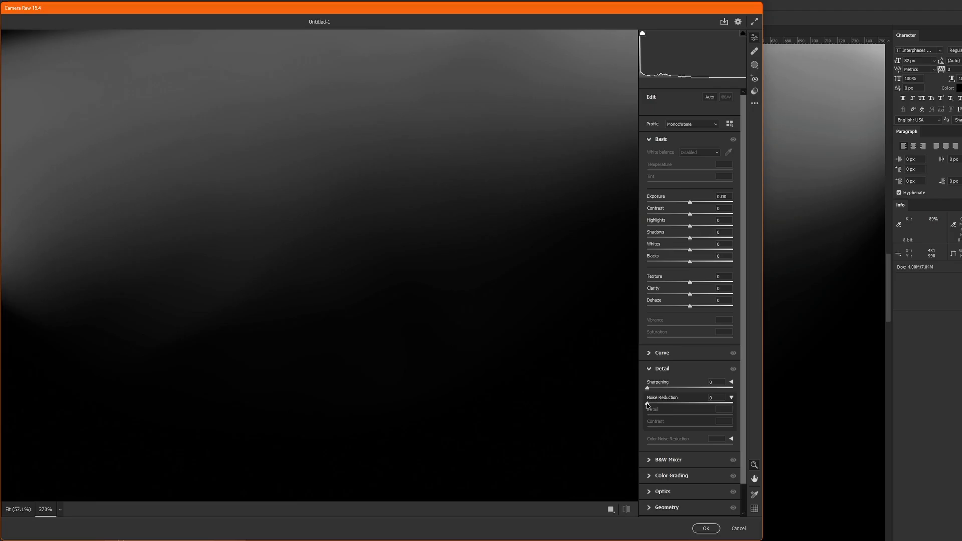
left_click_drag(647, 403, 680, 405)
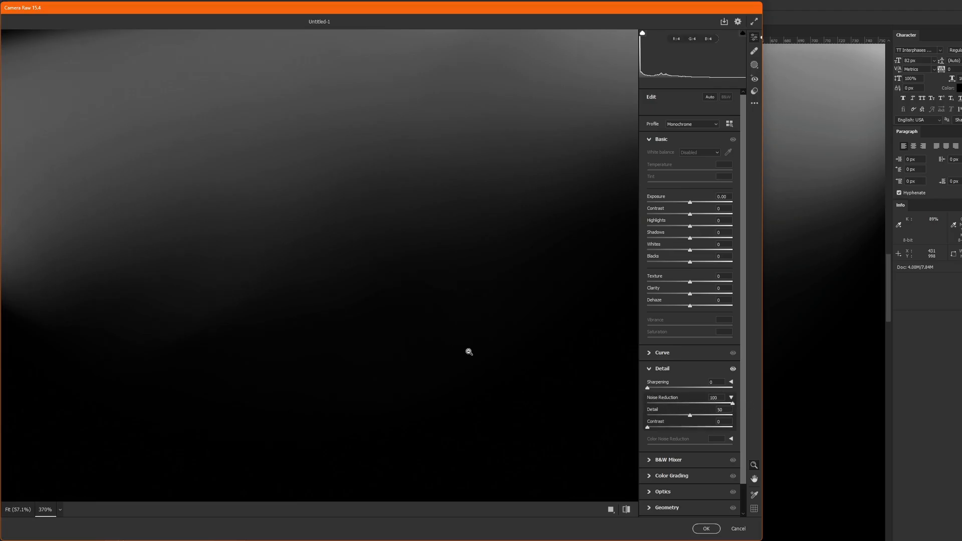
- Try an exposure of +0.15 on the nuts, reset it to 0.00, and apply the Camera Raw Filter
key("alt")
left_click(345, 250, "alt")
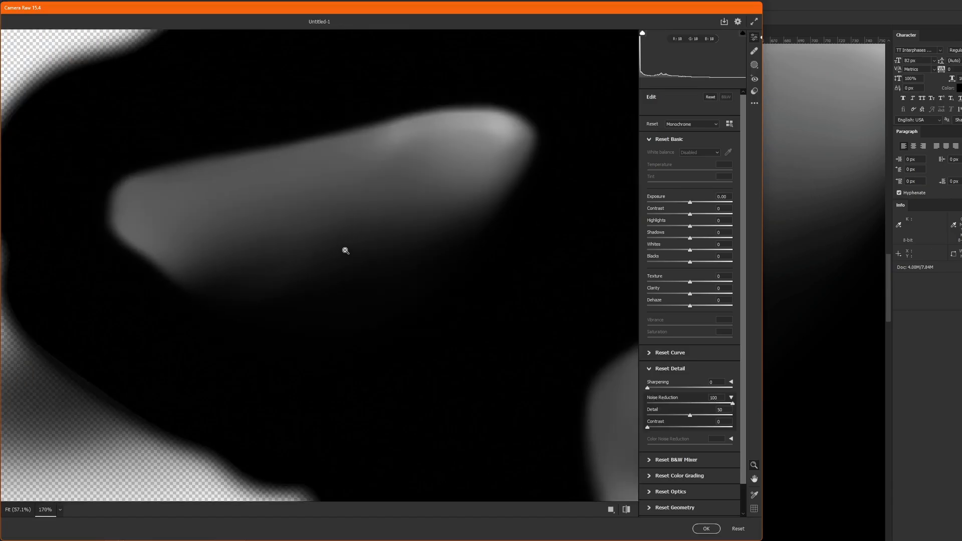
left_click(346, 251, "alt")
left_click(345, 250, "alt")
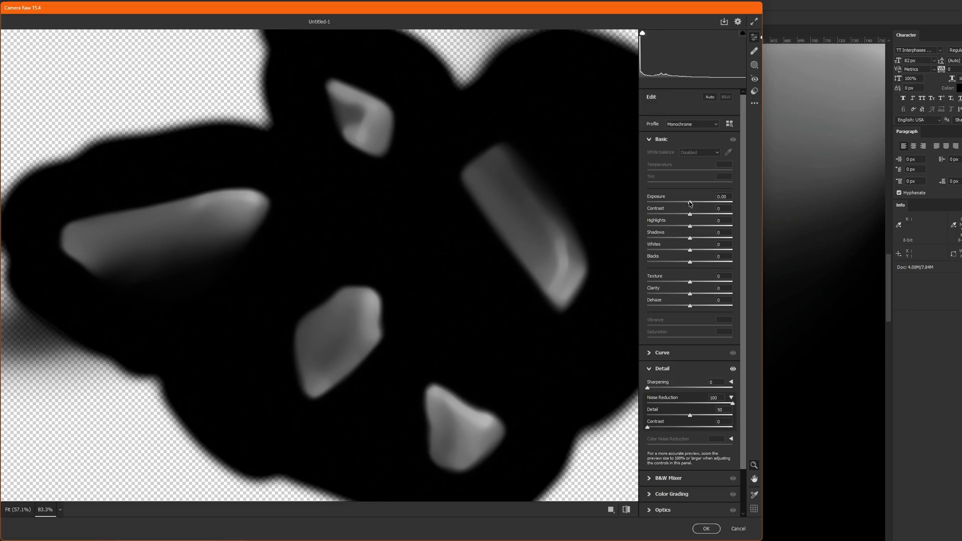
left_click_drag(691, 203, 692, 207)
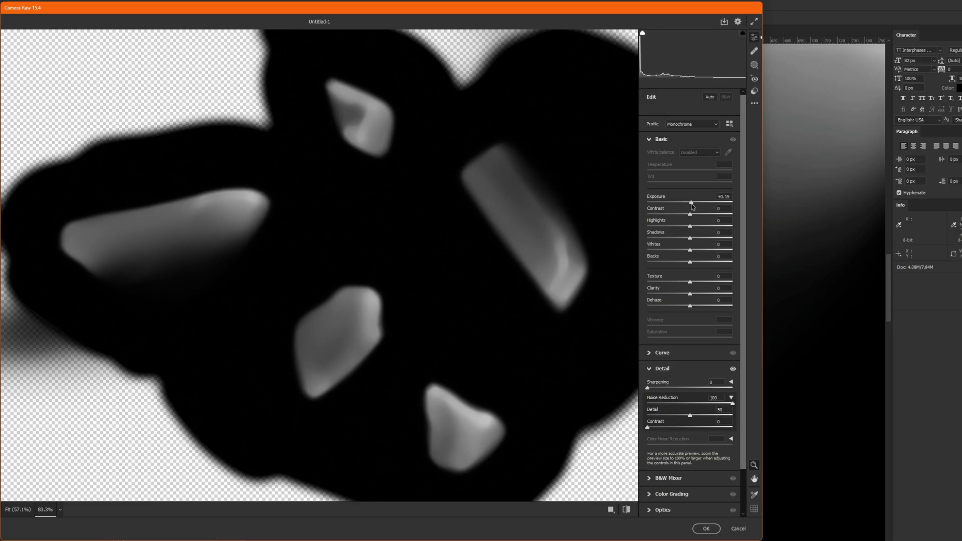
double_click(691, 205)
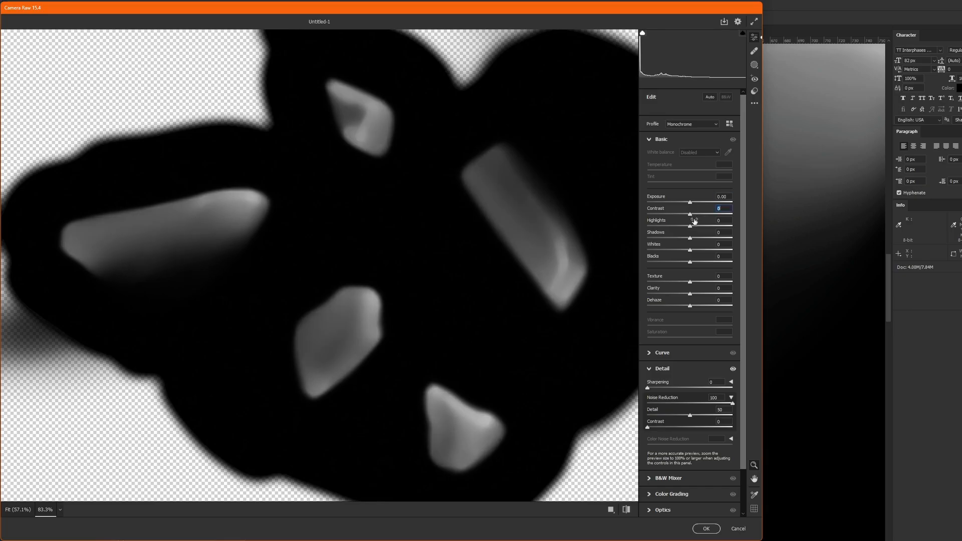
mouse_move(692, 226)
left_mouse_down()
mouse_move(709, 227)
mouse_move(674, 226)
mouse_move(697, 226)
mouse_move(689, 224)
left_mouse_up()
left_click_drag(675, 281, 727, 274)
left_click(707, 529)
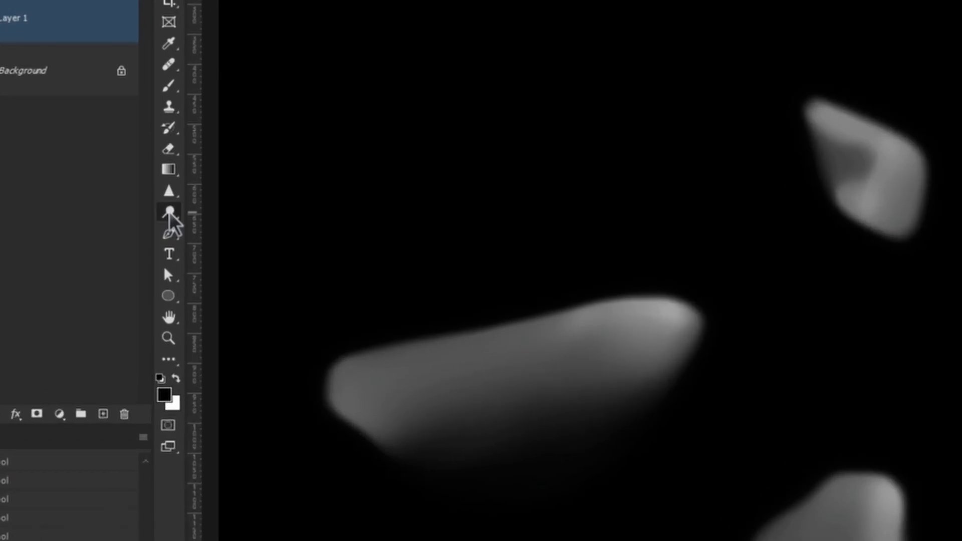
- Brighten the raised edges of the nuts with the Dodge tool, using the Highlights range at 50% exposure
right_click(229, 187)
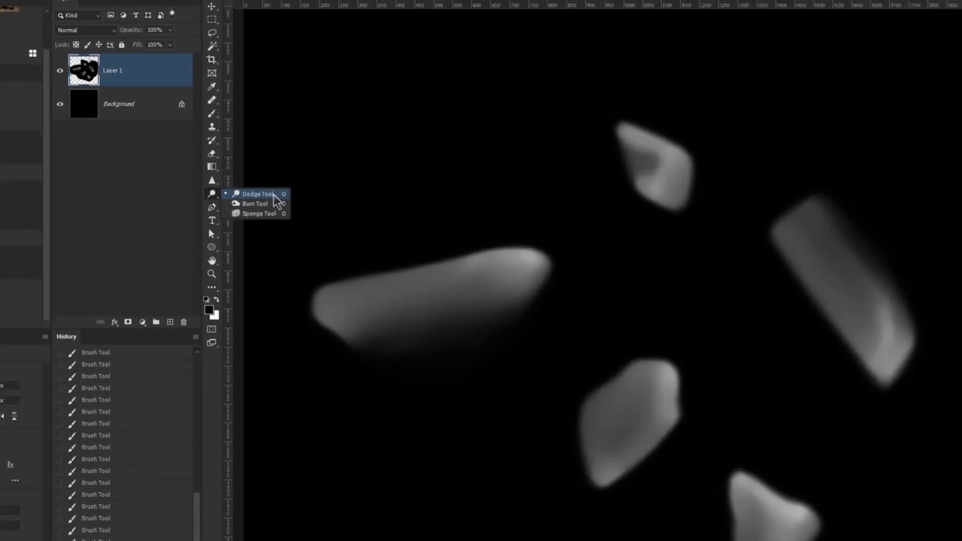
left_click(258, 194)
left_click_drag(512, 266, 380, 290)
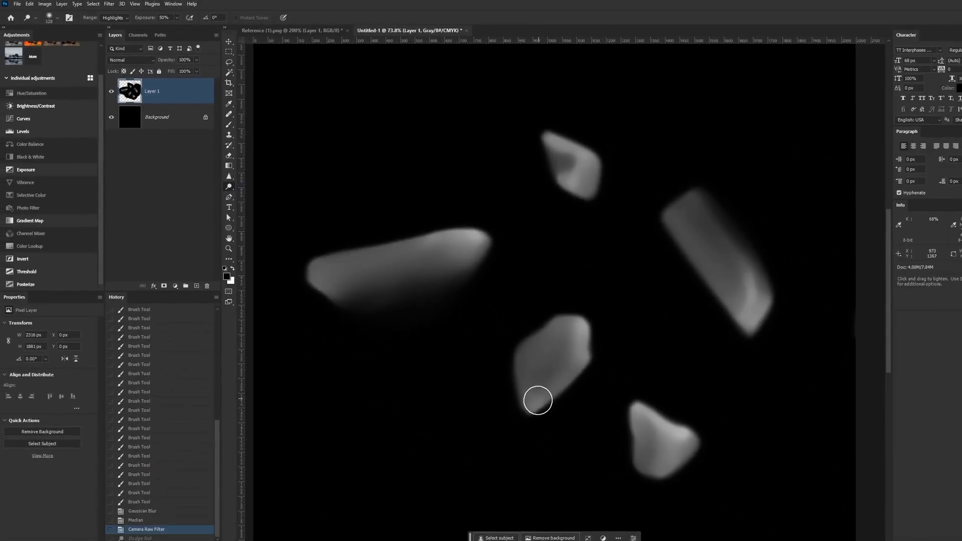
left_click_drag(538, 400, 579, 334)
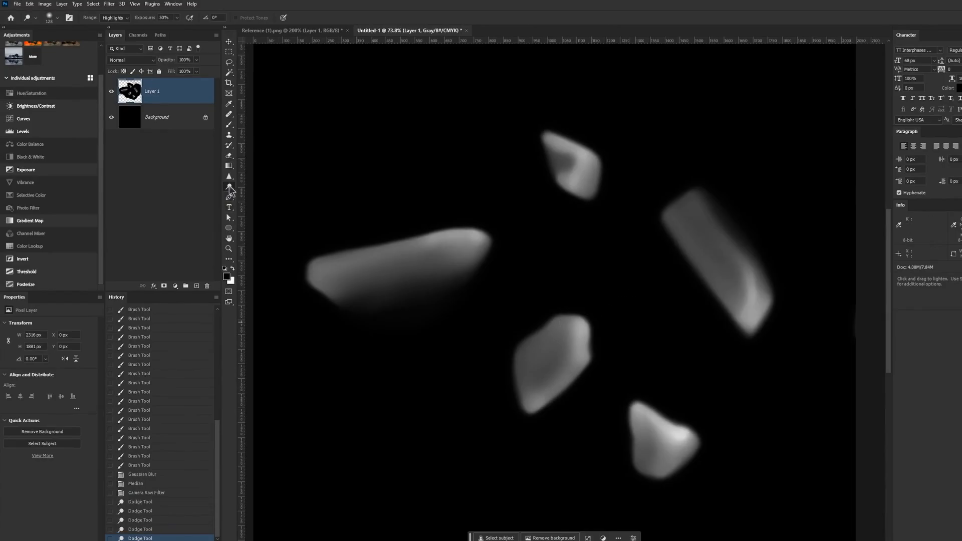
- Try darkening the large nut and the lowest small nut with the Burn tool in the Midtones range, and undo the strokes
right_click(230, 189)
left_click(265, 194)
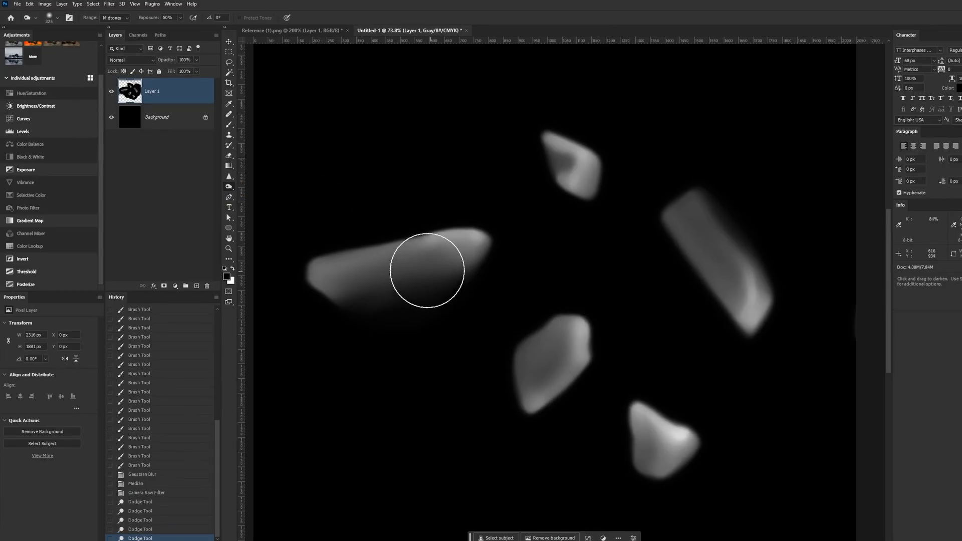
mouse_move(427, 271)
left_mouse_down()
mouse_move(347, 296)
mouse_move(481, 272)
mouse_move(558, 245)
left_mouse_up()
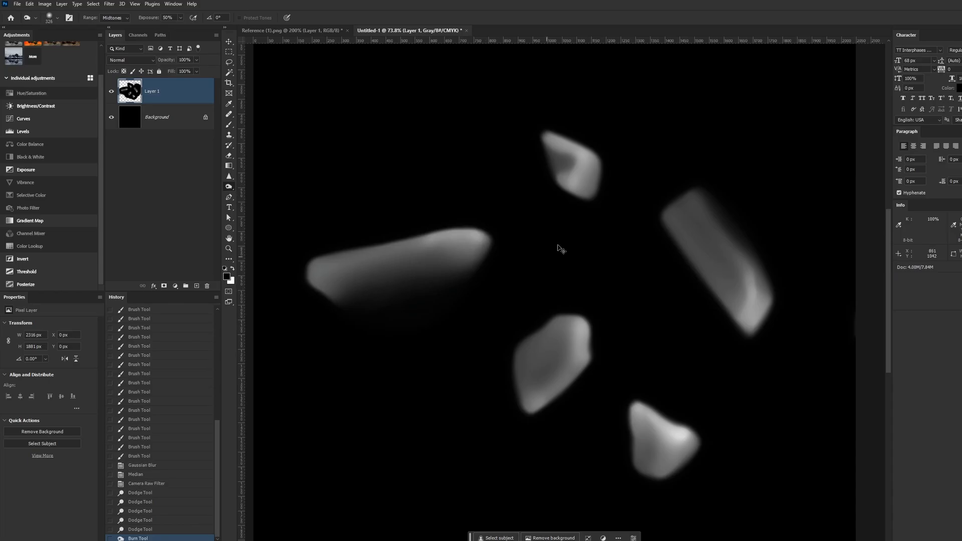
key("ctrl+z")
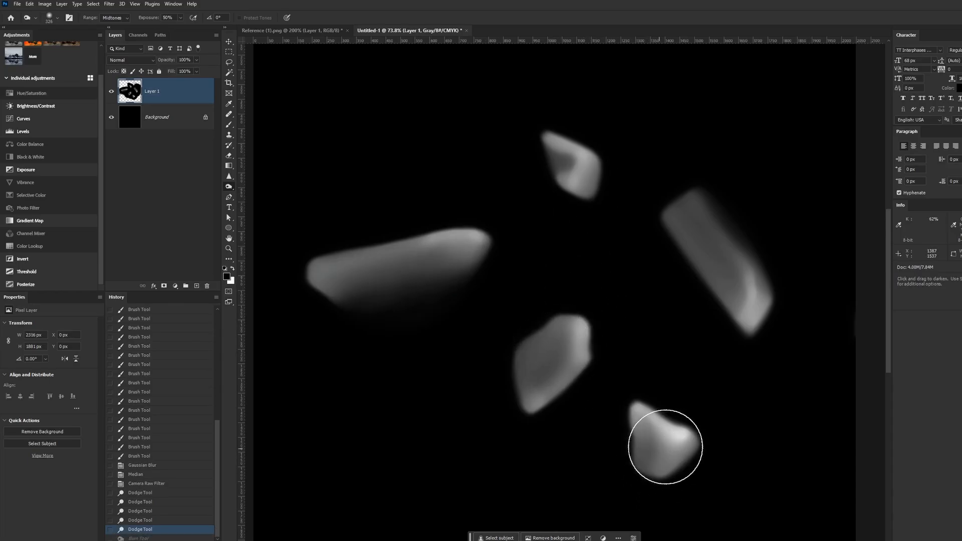
mouse_move(665, 447)
left_mouse_down()
mouse_move(677, 436)
mouse_move(658, 448)
left_mouse_up()
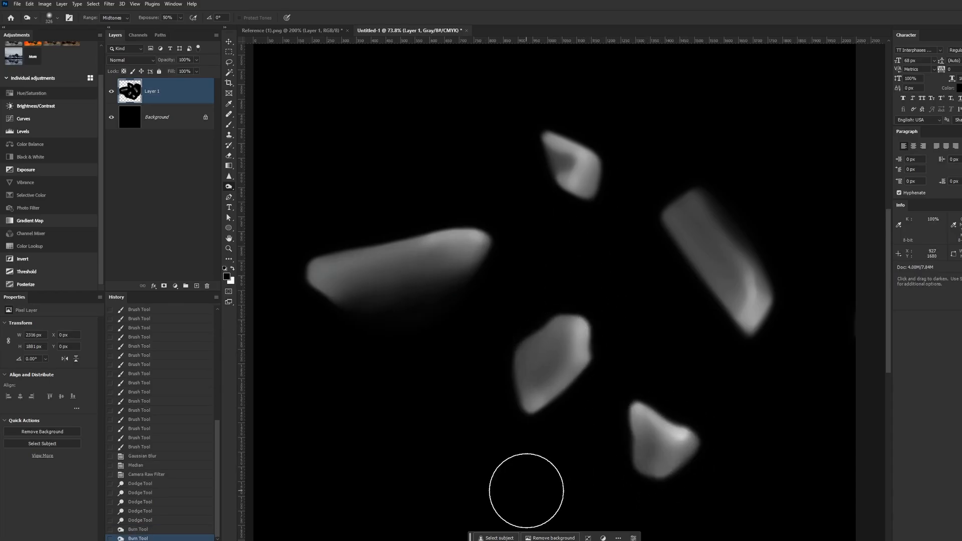
key("ctrl+z")
key("ctrl+z")
- Export the nut texture at 2048 x 2048 px as almonds7.png in the Ice Cream with Blender folder
key("ctrl+minus")
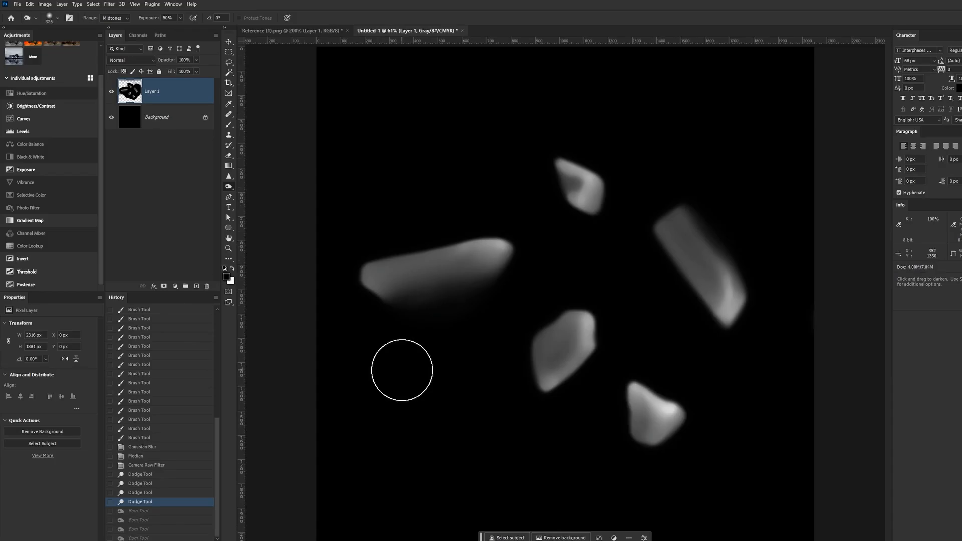
key("alt+ctrl+shift+w")
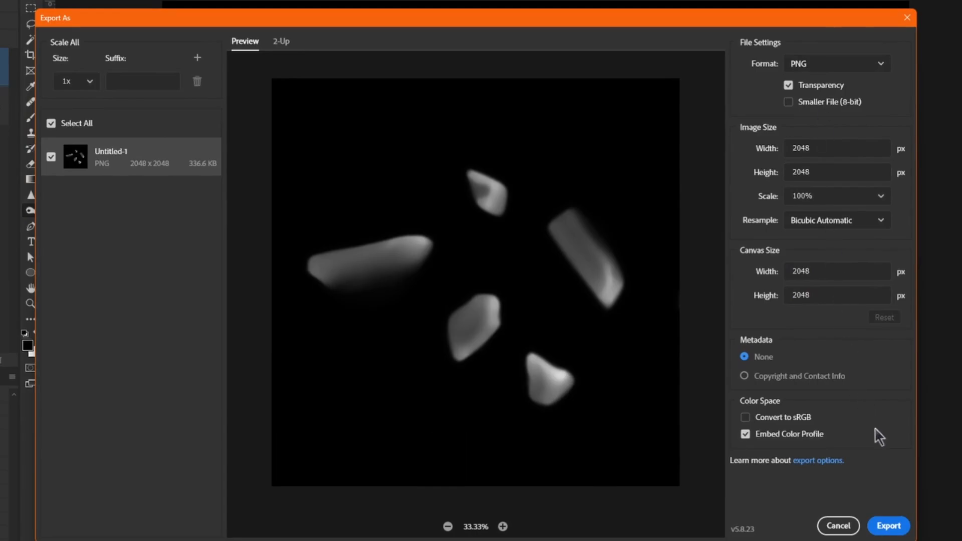
left_click(888, 527)
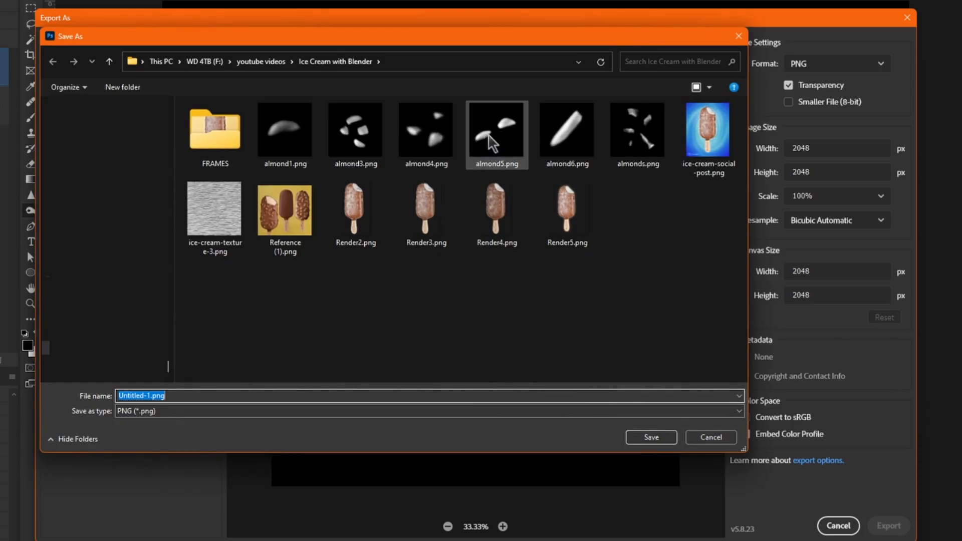
left_click(645, 146)
left_click(184, 393)
key("Left")
key("Left")
key("Left")
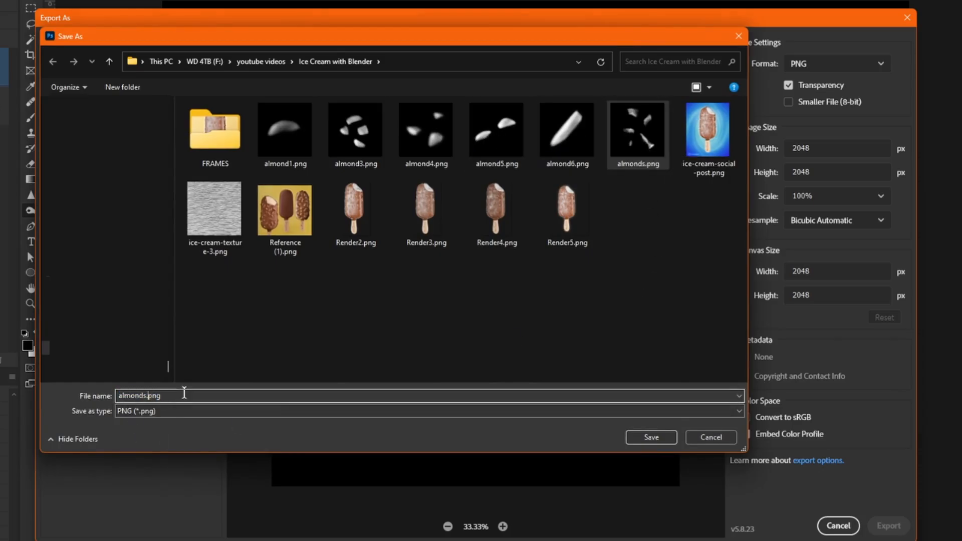
type("7")
key("Return")
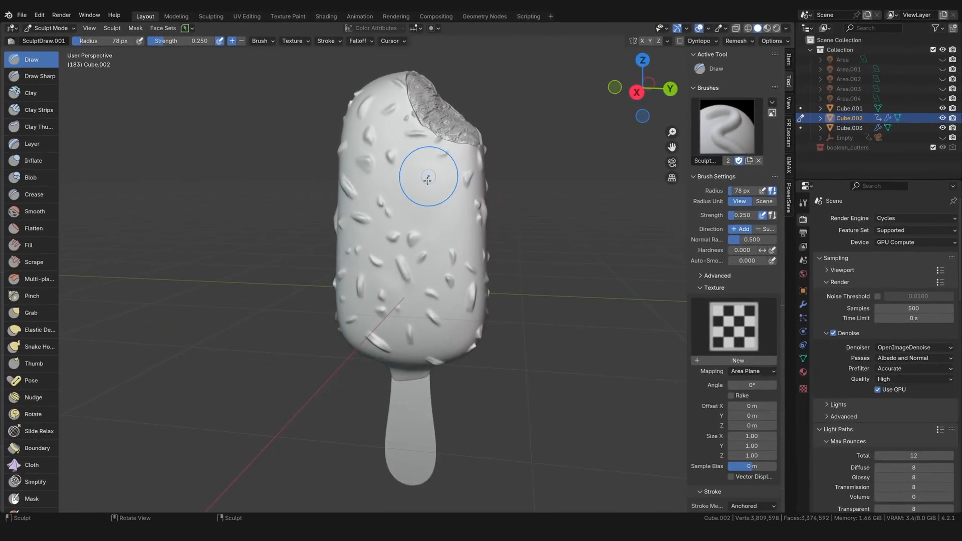
- Switch to the ice cream sculpt in Blender and assign the existing horizontal grain texture to the Draw brush
scroll(425, 189, "up", 3)
scroll(425, 189, "up", 1)
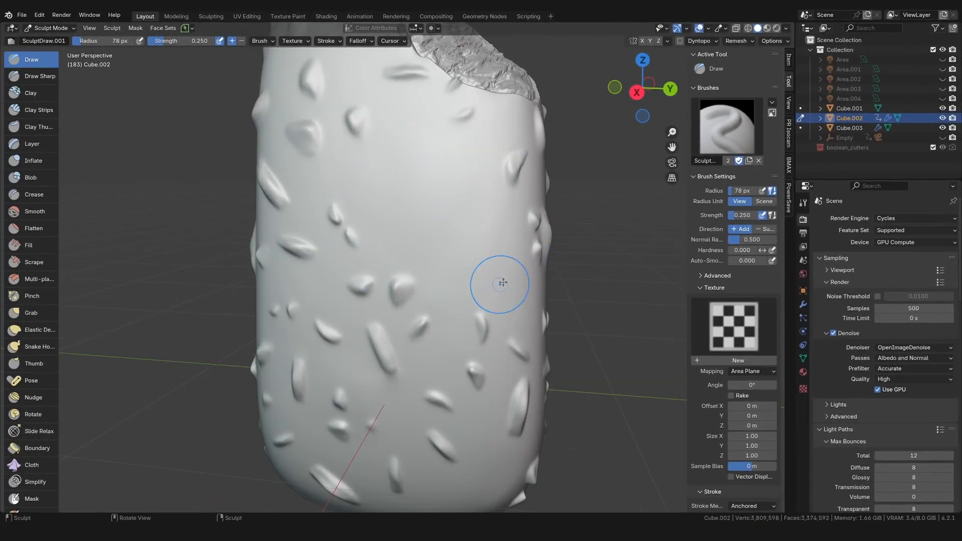
left_click(729, 131)
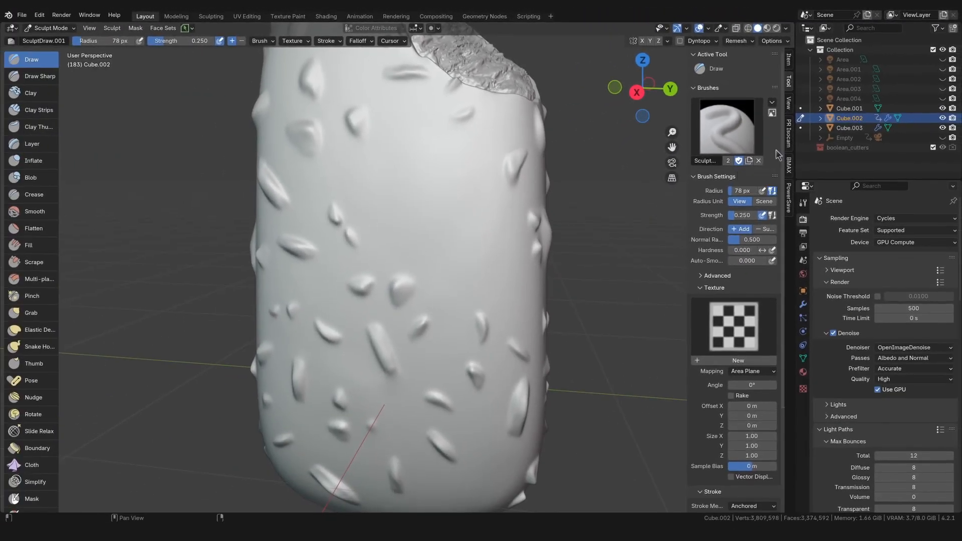
left_click(740, 346)
left_click(482, 381)
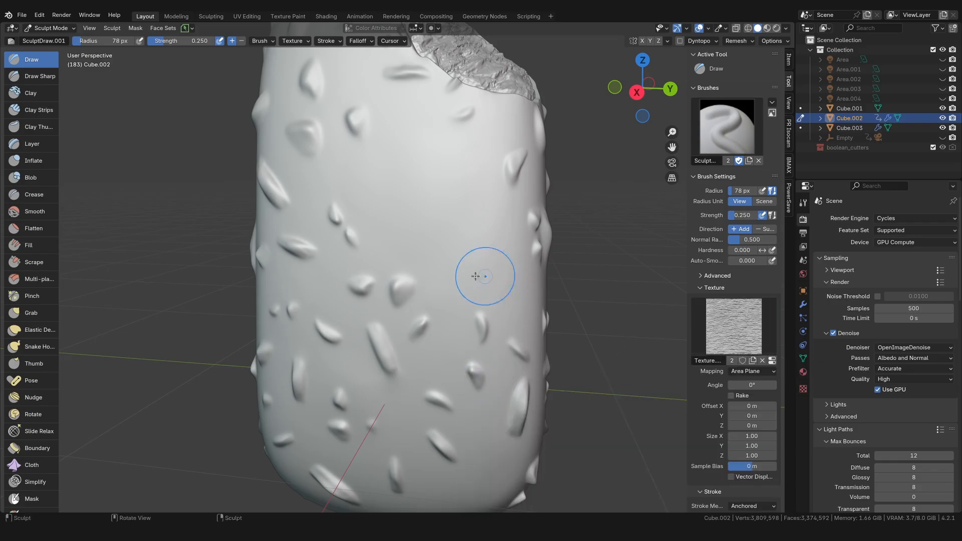
- Create a new image texture for the Draw brush and load almonds7.png from the Ice Cream with Blender folder
key("f")
key("Escape")
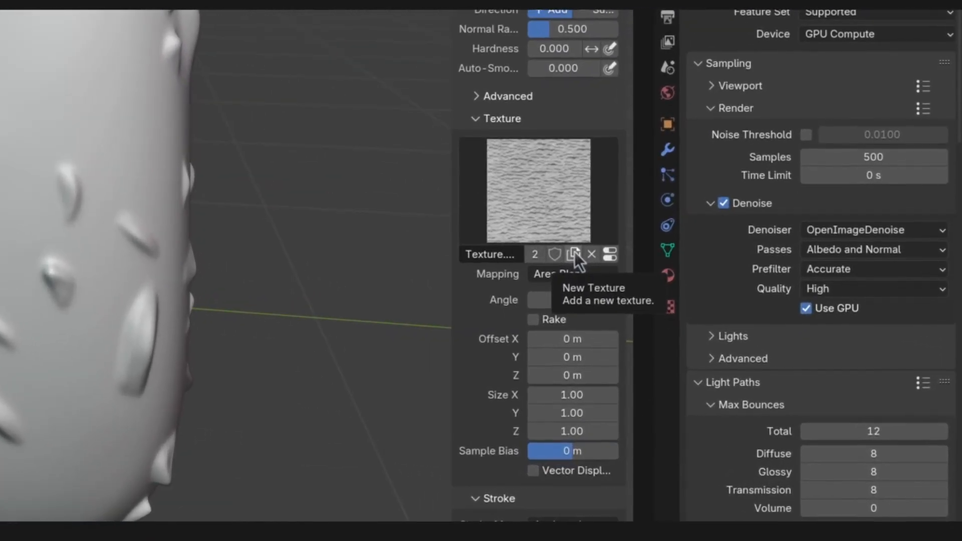
left_click(753, 361)
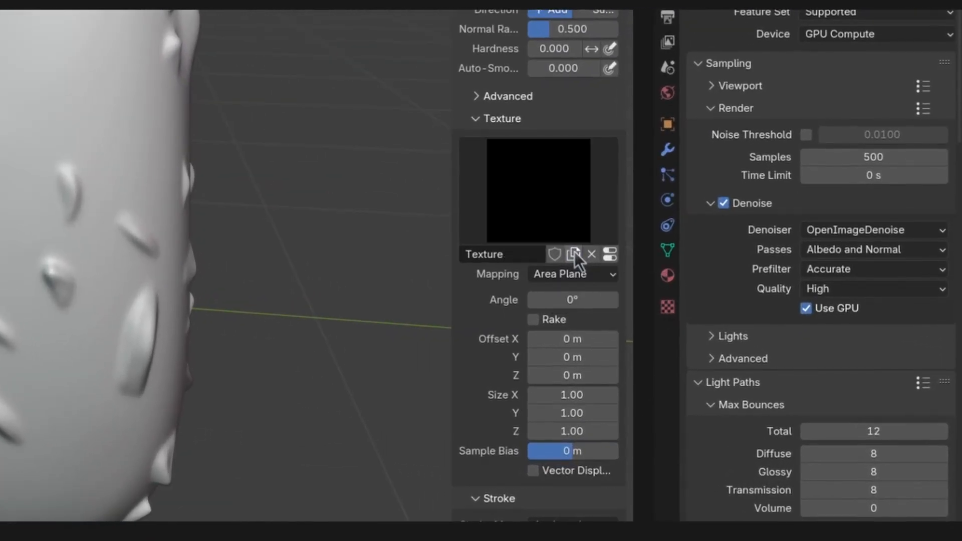
left_click(611, 252)
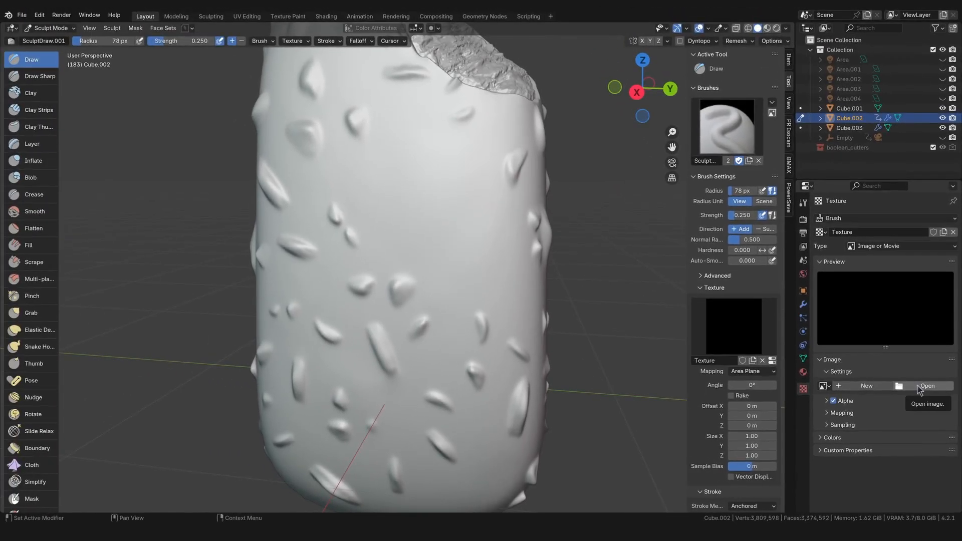
left_click(920, 388)
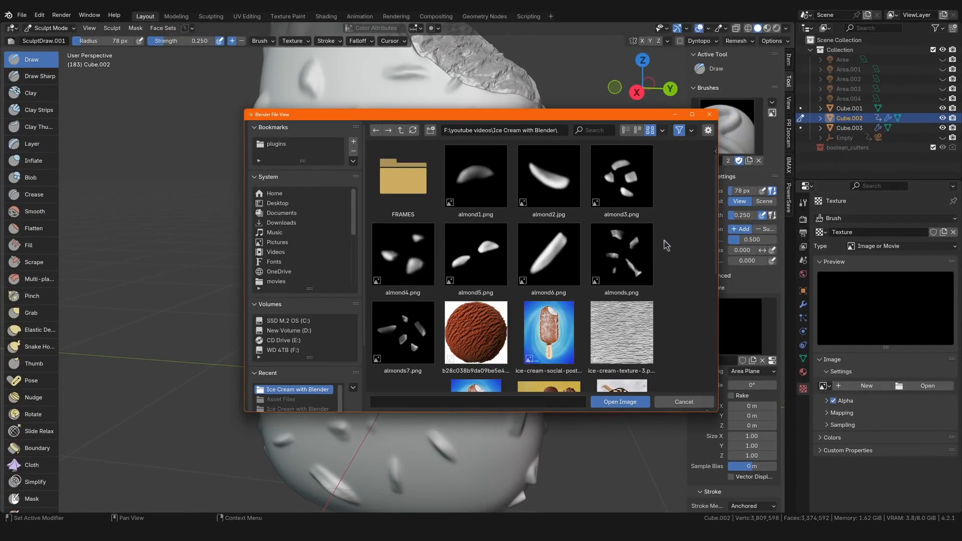
double_click(404, 331)
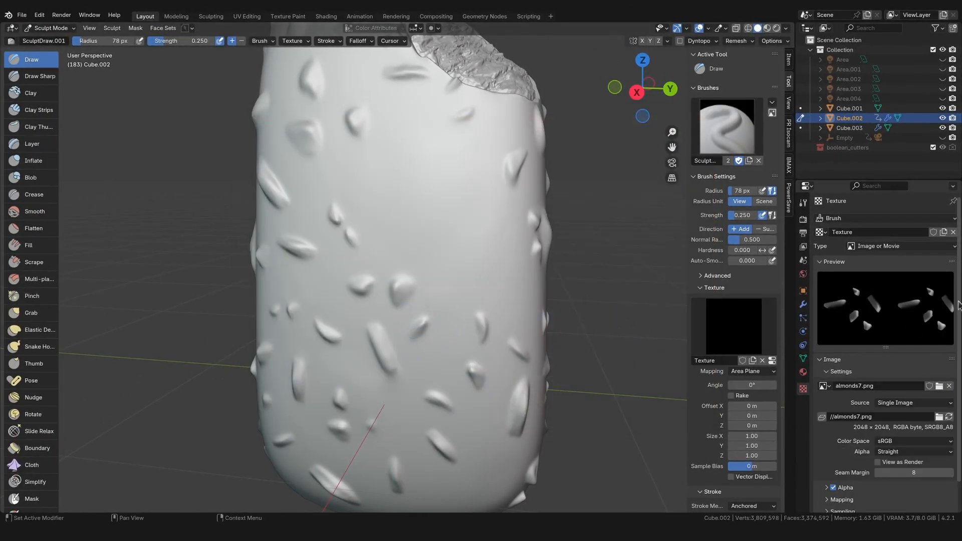
left_click(297, 44)
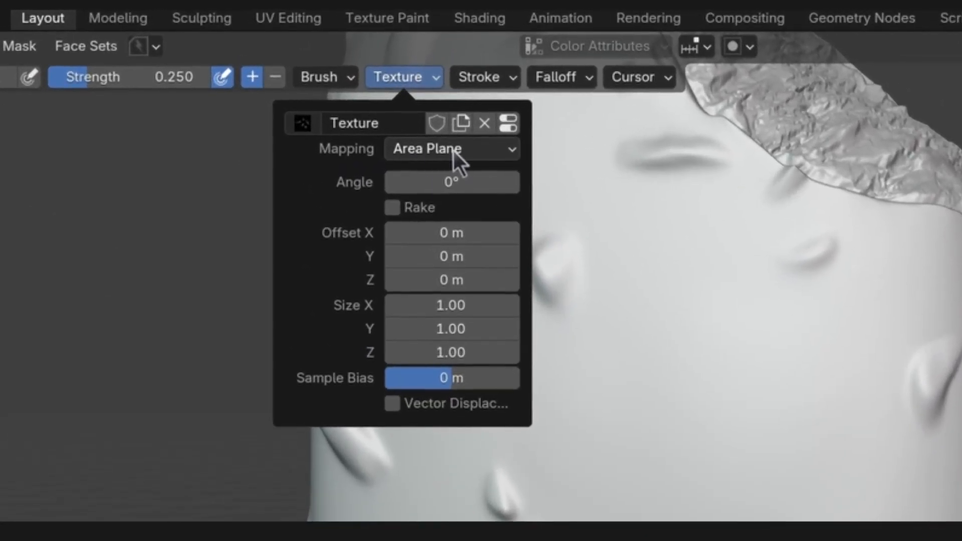
mouse_move(504, 58)
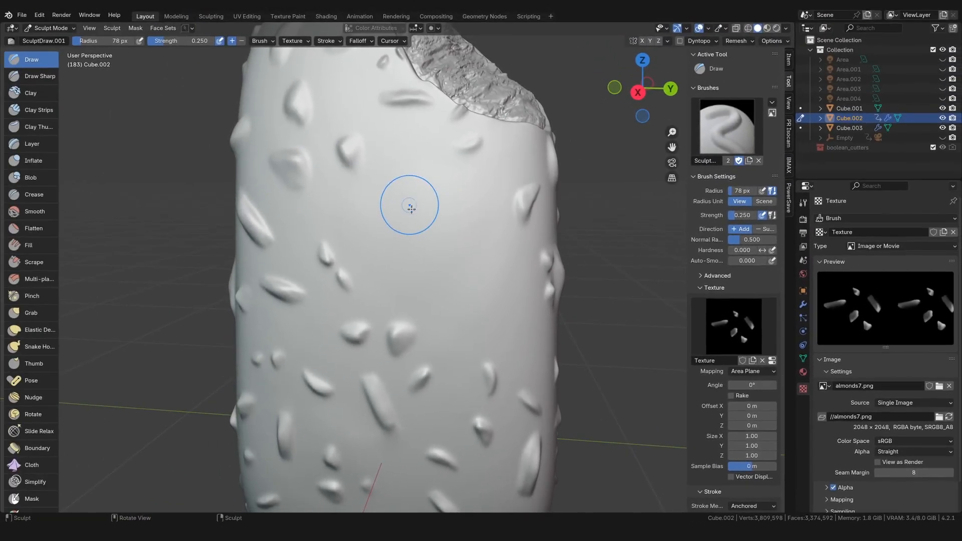
- Try stamping the almonds7.png nut cluster on the upper front of the ice cream and undo the stamp
left_click_drag(416, 213, 442, 293)
left_click_drag(645, 89, 619, 96)
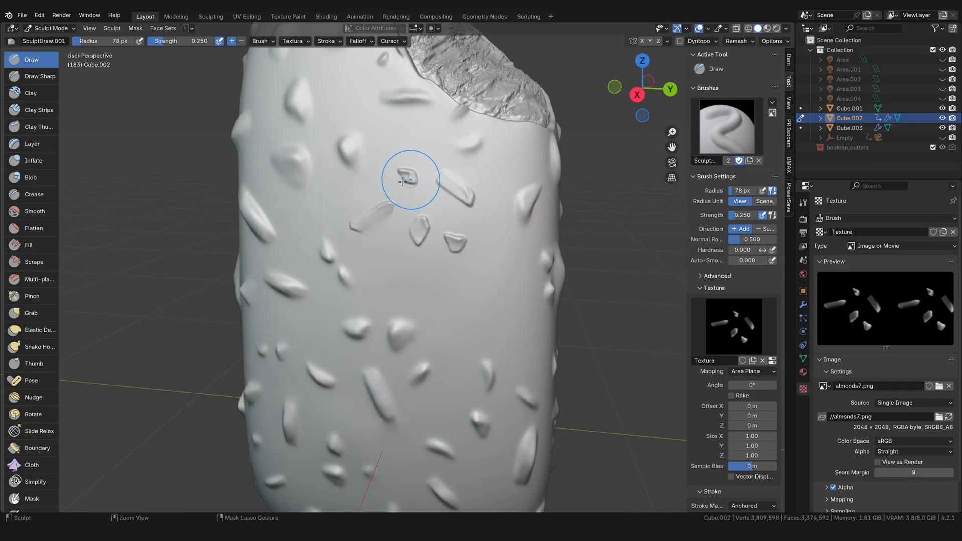
key("ctrl+z")
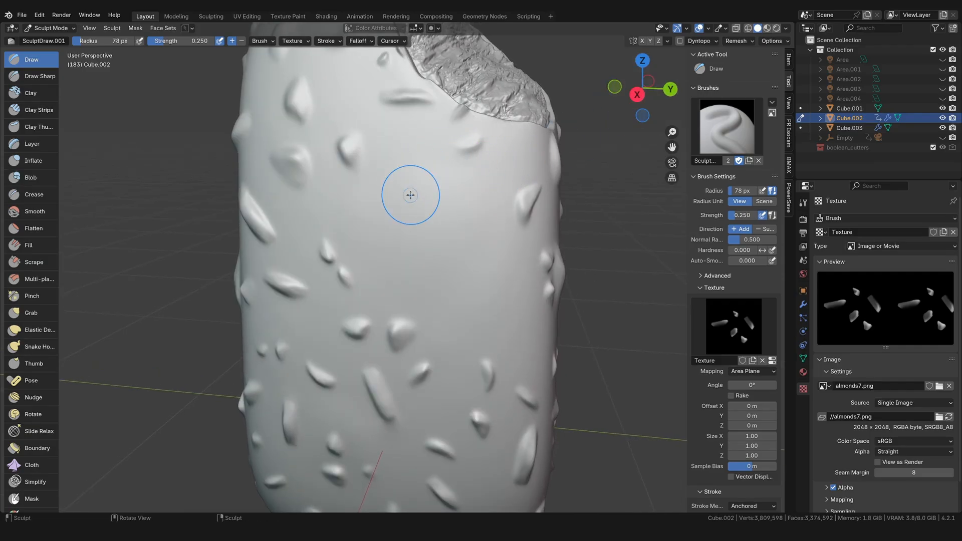
- Set the brush strength to 0.35 and stamp the nut cluster onto the bare upper front of the ice cream
left_click(183, 40)
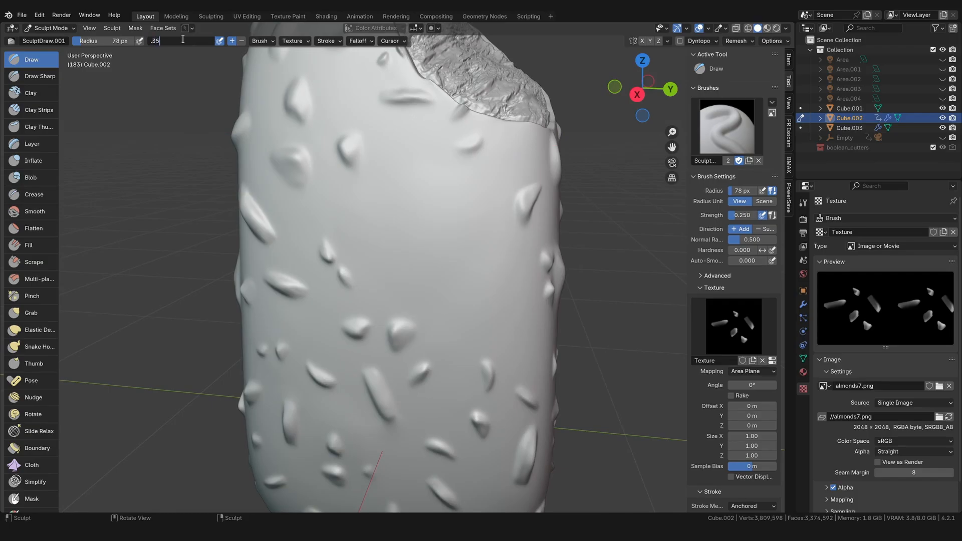
type(".35")
key("Return")
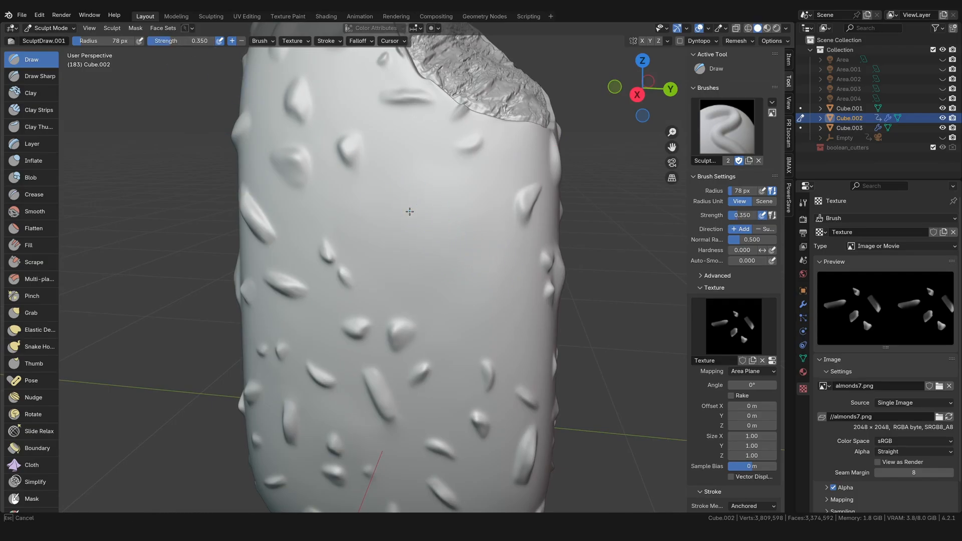
mouse_move(409, 212)
left_mouse_down()
mouse_move(432, 270)
mouse_move(426, 292)
left_mouse_up()
left_click_drag(641, 91, 617, 104)
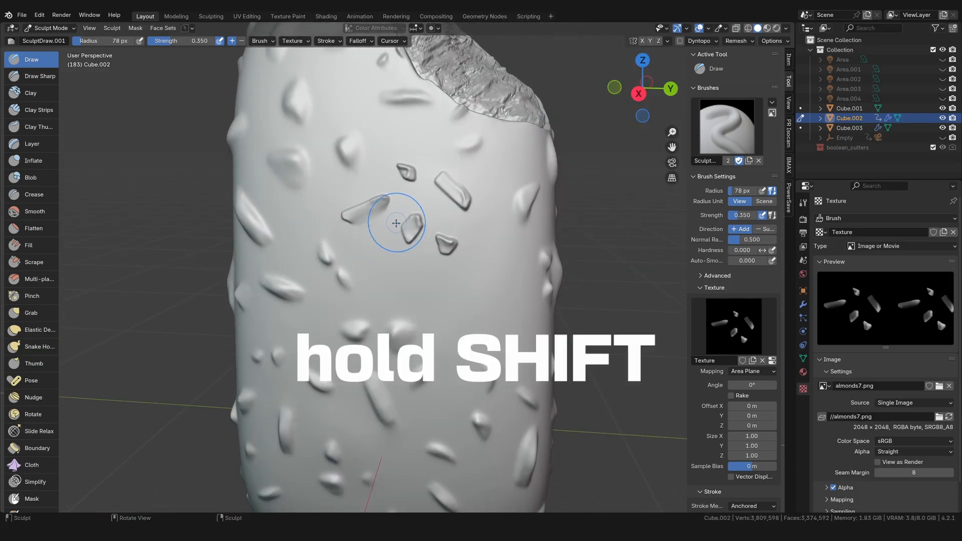
- Smooth the edges of the newly stamped nut cluster so the pieces blend into the coating
left_click_drag(406, 173, 408, 171, "shift")
mouse_move(348, 217)
left_mouse_down("shift")
mouse_move(413, 231)
mouse_move(439, 249)
mouse_move(430, 172)
mouse_move(451, 256)
left_mouse_up("shift")
mouse_move(406, 182)
left_mouse_down("shift")
mouse_move(413, 191)
mouse_move(423, 183)
left_mouse_up("shift")
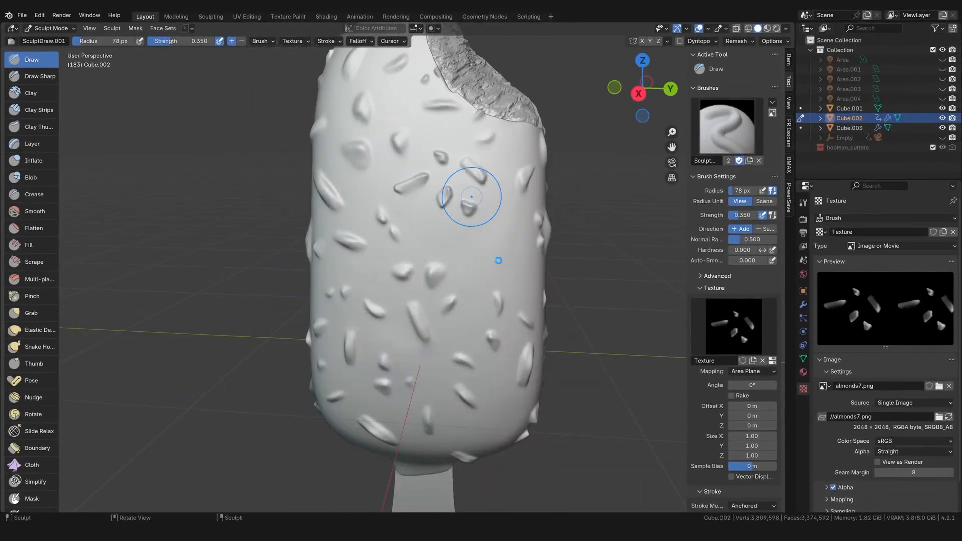
- Replace the brush texture image with almond6.png and stamp one long nut below the cluster
scroll(471, 196, "up", 2)
left_click(939, 386)
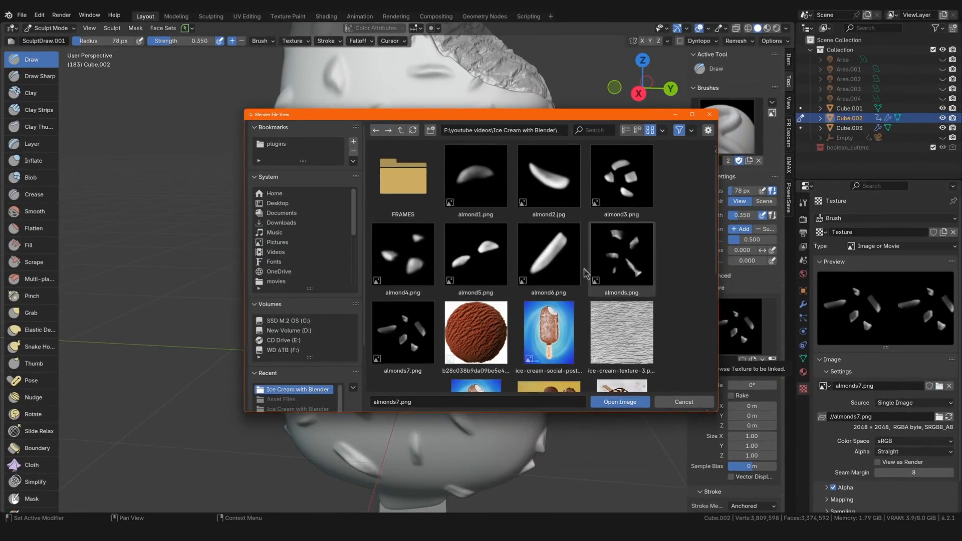
double_click(558, 264)
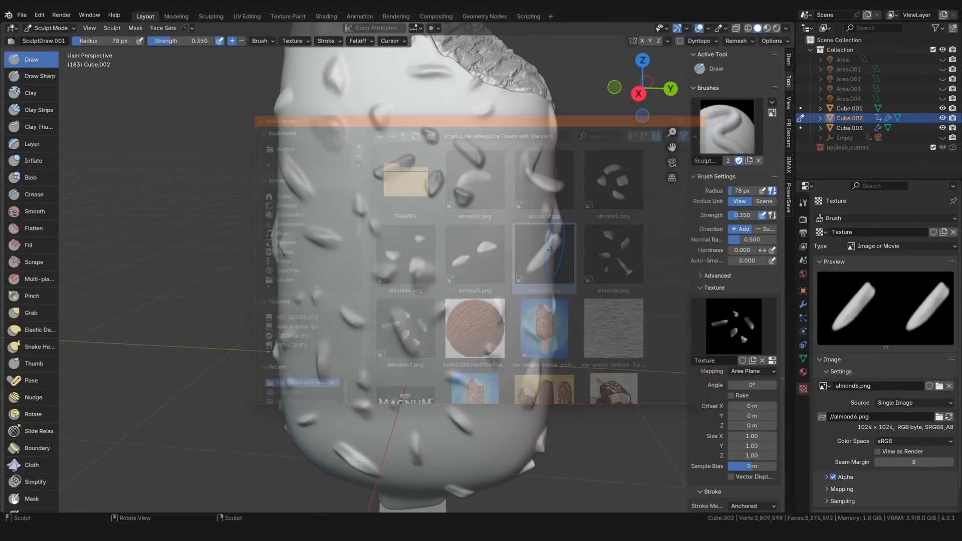
mouse_move(447, 239)
left_mouse_down()
mouse_move(470, 230)
mouse_move(492, 264)
left_mouse_up()
scroll(463, 235, "up", 3)
- Replace the brush texture image with almond5.png and stamp its two nuts beside the long nut
scroll(492, 263, "down", 7)
left_click(939, 387)
double_click(476, 258)
scroll(436, 231, "up", 7)
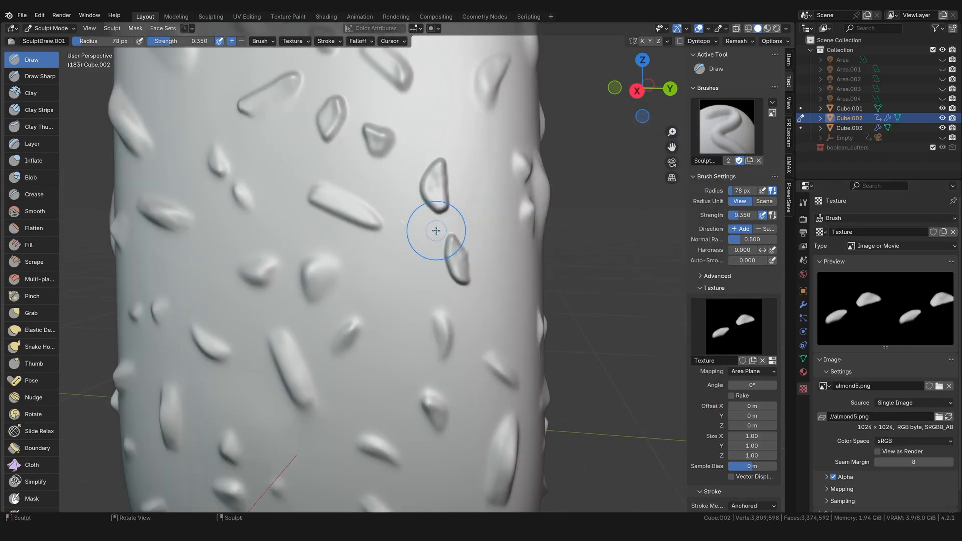
left_click_drag(436, 230, 456, 268)
- Return to Object Mode, display the scene in Rendered shading, and make the area lights Area through Area.004 visible
scroll(498, 301, "down", 6)
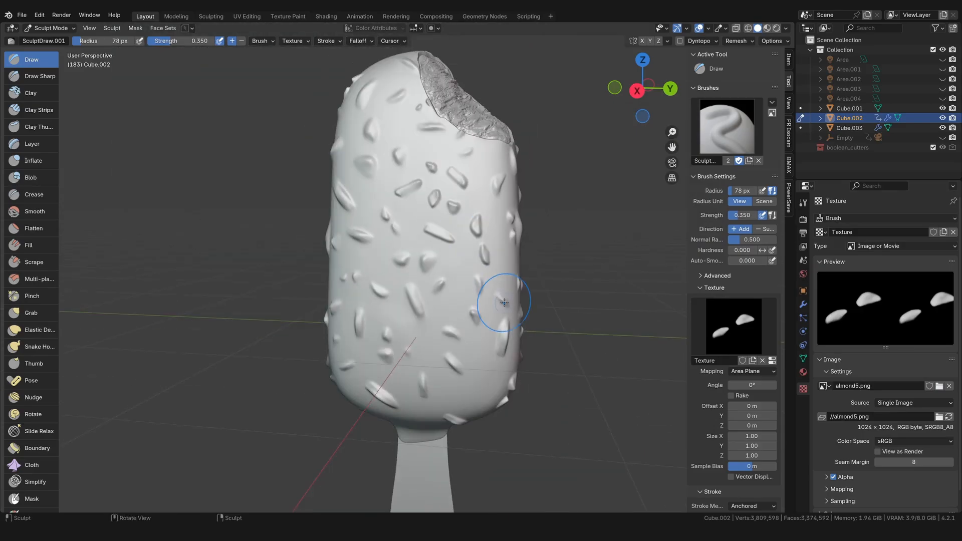
scroll(522, 265, "down", 1)
left_click(50, 28)
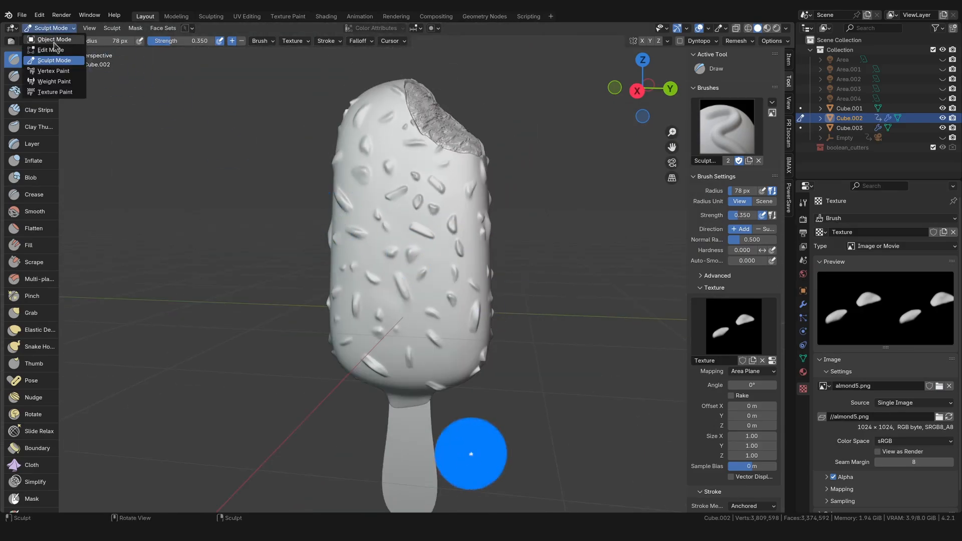
left_click(45, 39)
key("z")
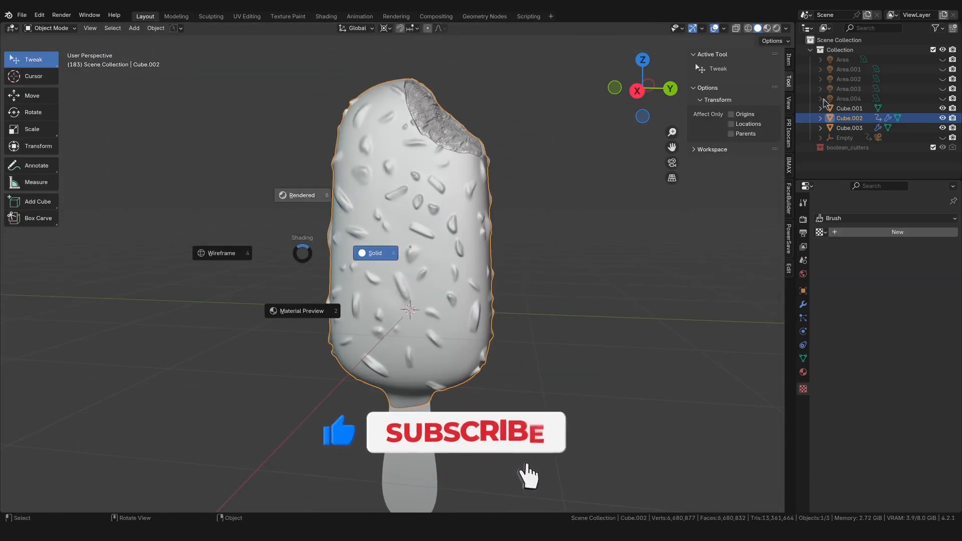
left_click(299, 195)
left_click_drag(942, 69, 942, 98)
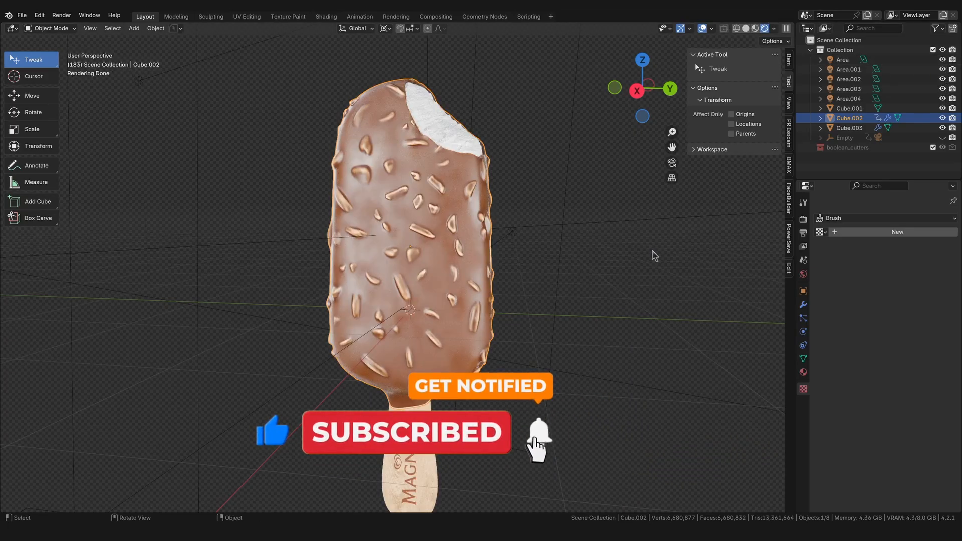